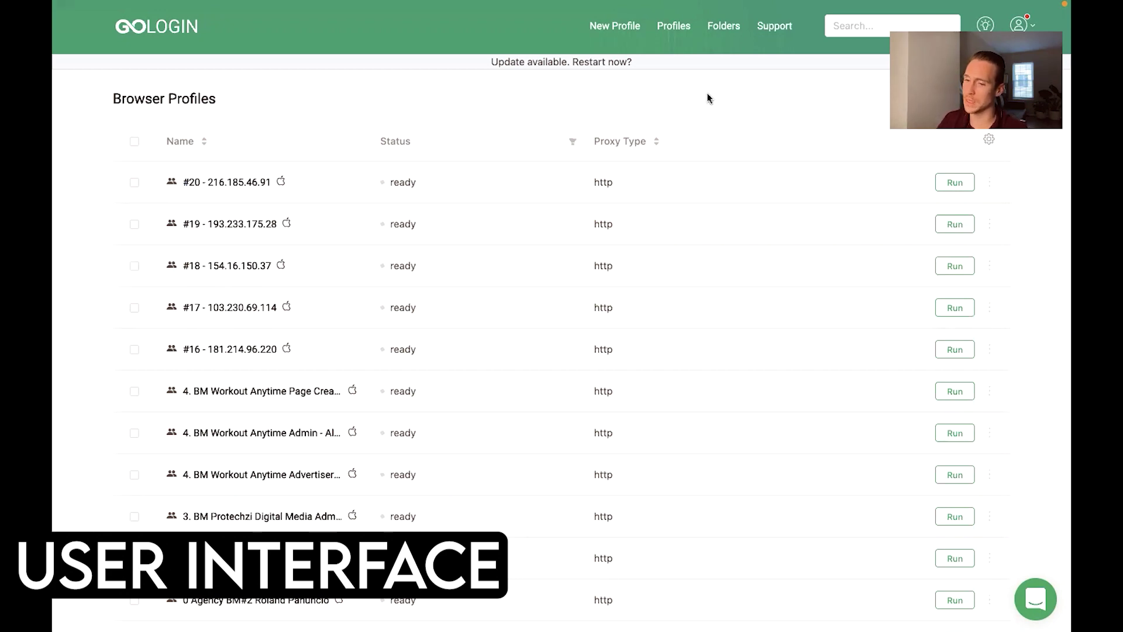
Look over the Multilogin profile list for comparison, then return to GoLogin's profile list
{"action": "key", "text": "ctrl+Left"}
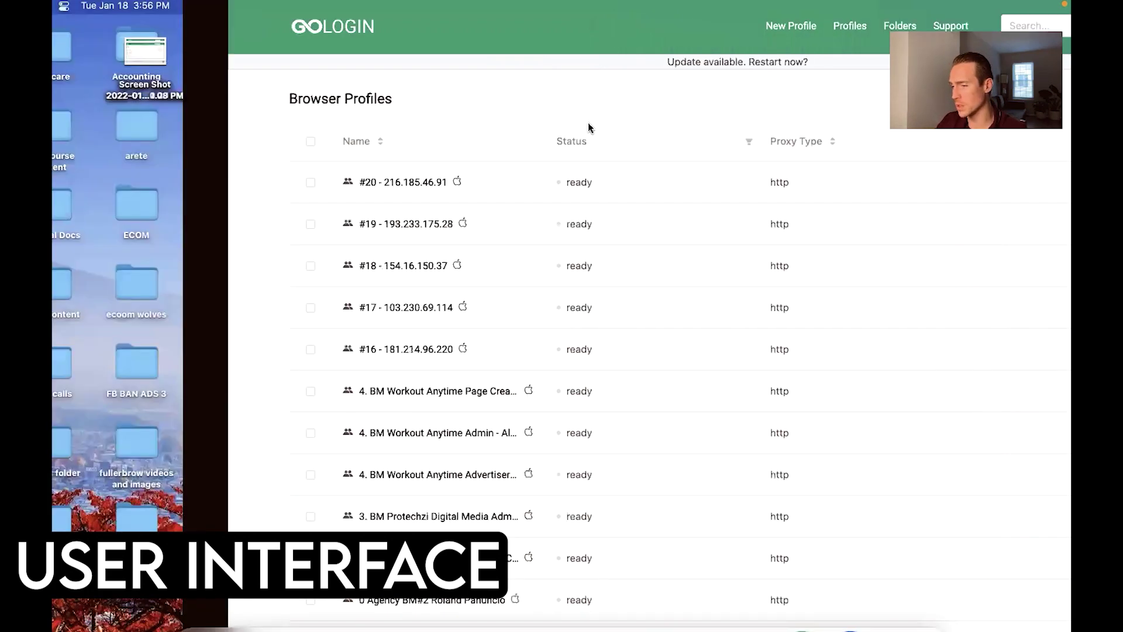
{"action": "key", "text": "ctrl+Right"}
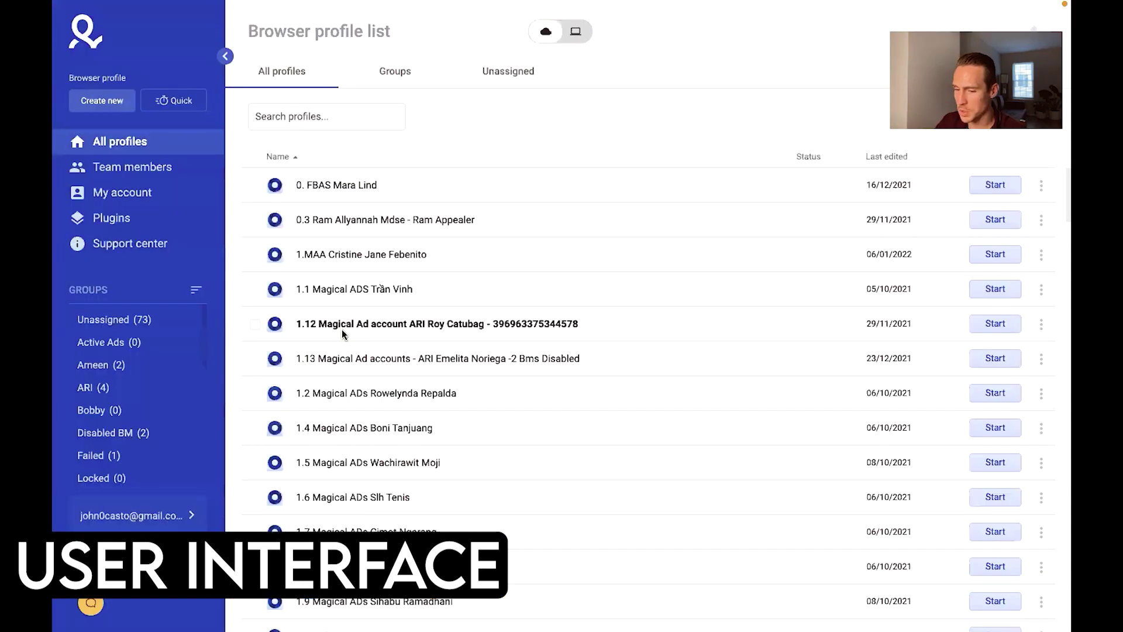
{"action": "scroll", "coordinate": [343, 335], "scroll_direction": "down", "scroll_amount": 4}
{"action": "scroll", "coordinate": [344, 335], "scroll_direction": "up", "scroll_amount": 1}
{"action": "scroll", "coordinate": [343, 335], "scroll_direction": "up", "scroll_amount": 3}
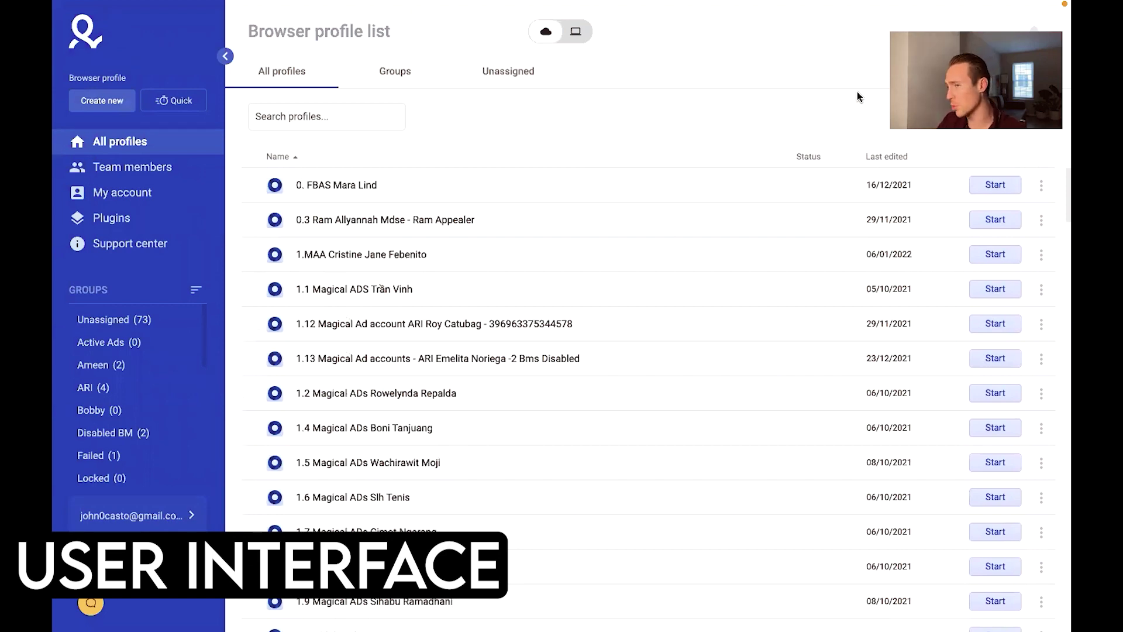
{"action": "key", "text": "ctrl+Left"}
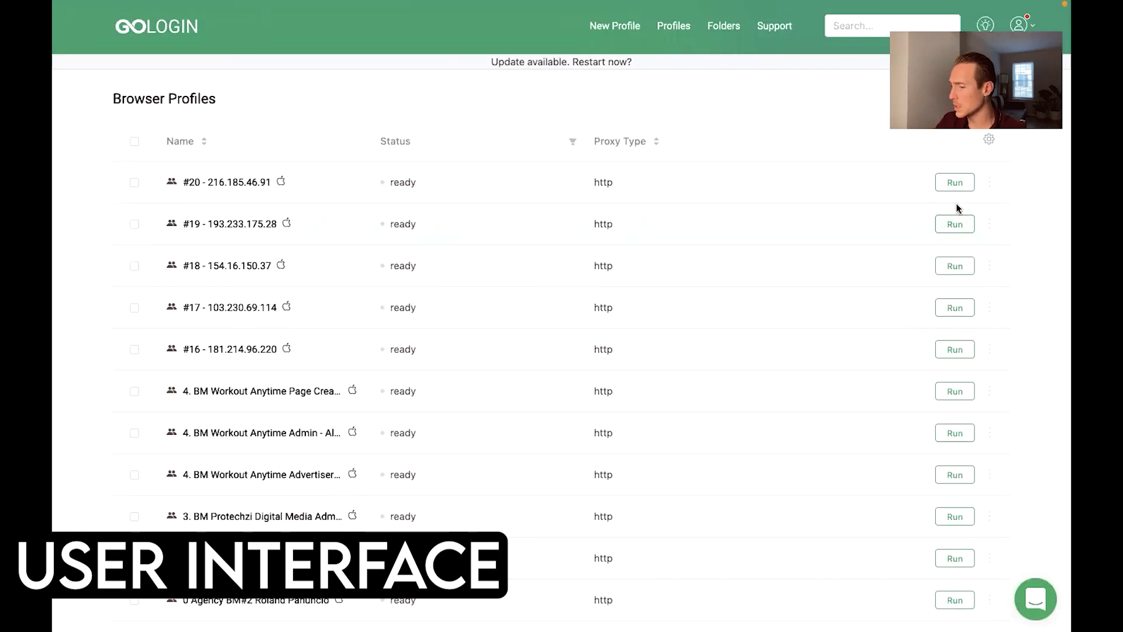
{"action": "scroll", "coordinate": [478, 356], "scroll_direction": "down", "scroll_amount": 2}
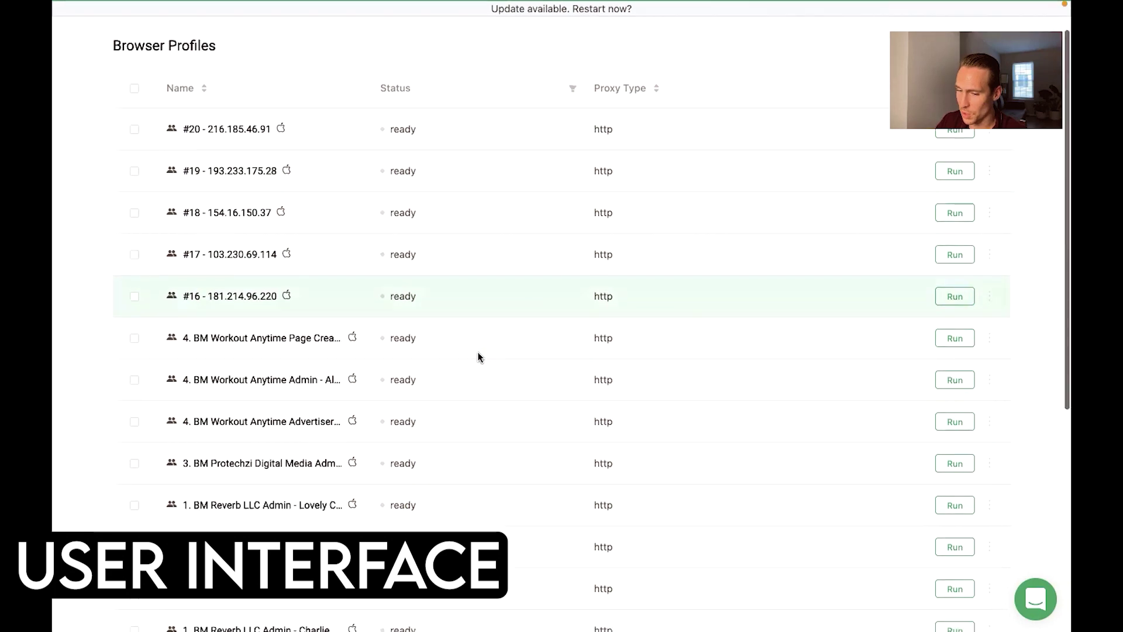
{"action": "scroll", "coordinate": [479, 356], "scroll_direction": "up", "scroll_amount": 2}
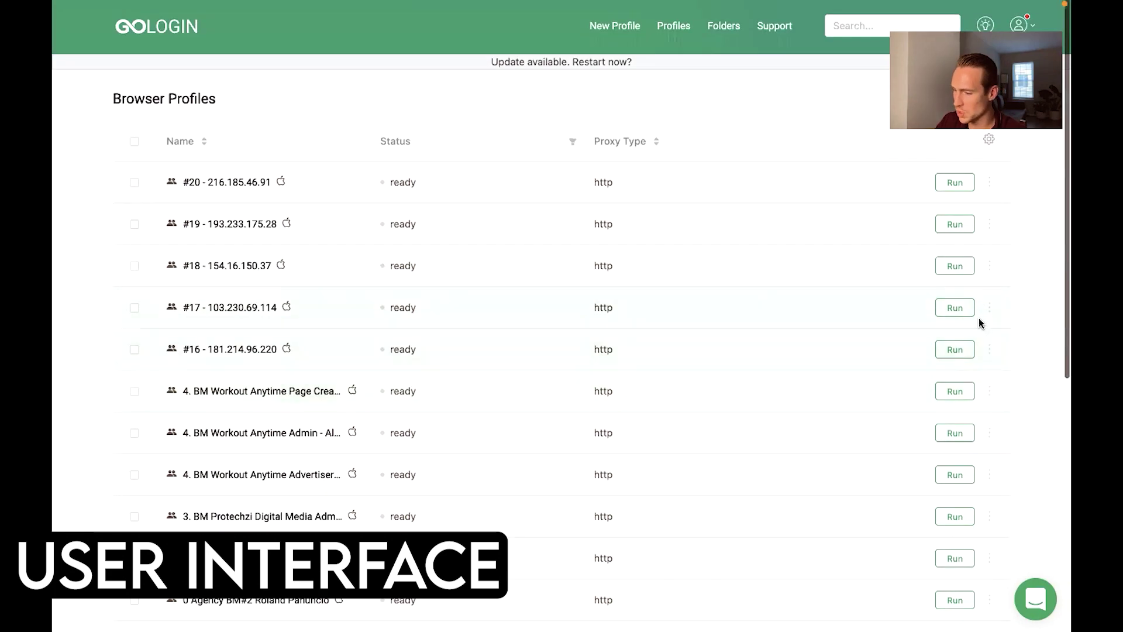
Launch profile #17 - 103.230.69.114 in a full-screen Orbita window and load facebook.com in a new tab
{"action": "left_click", "coordinate": [952, 304]}
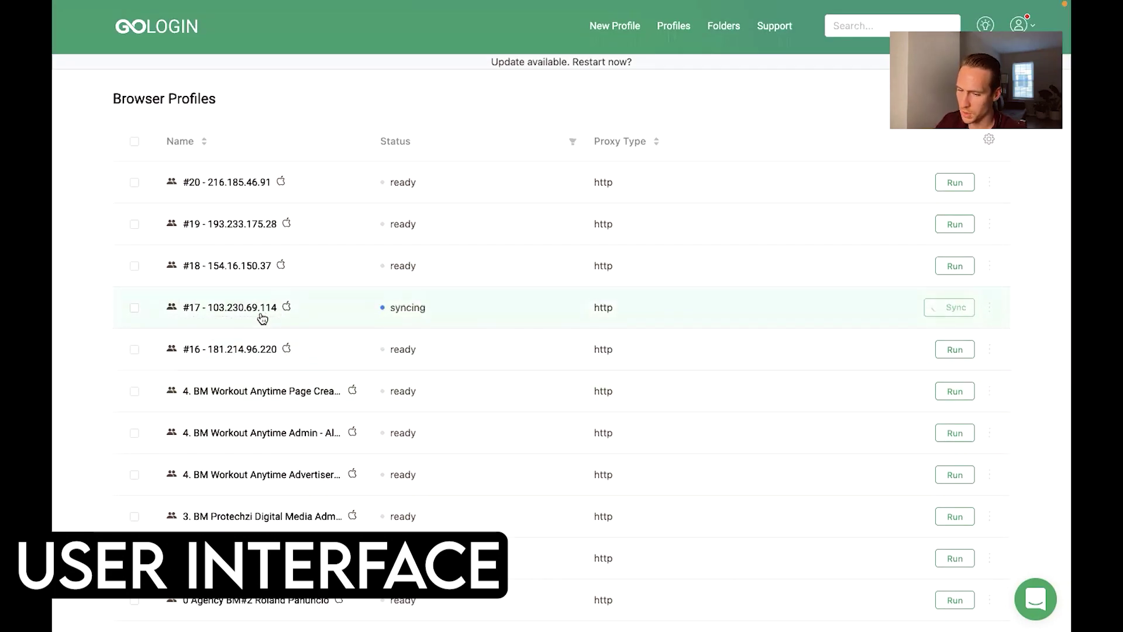
{"action": "scroll", "coordinate": [261, 316], "scroll_direction": "down", "scroll_amount": 10}
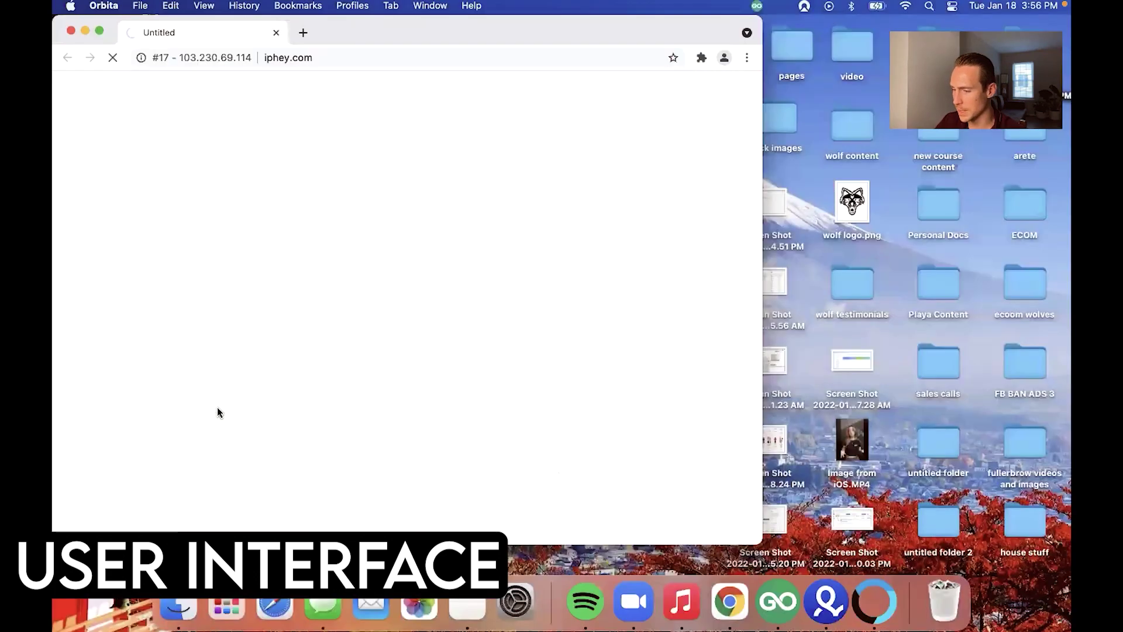
{"action": "left_click", "coordinate": [100, 31]}
{"action": "left_click", "coordinate": [240, 15]}
{"action": "type", "text": "fa"}
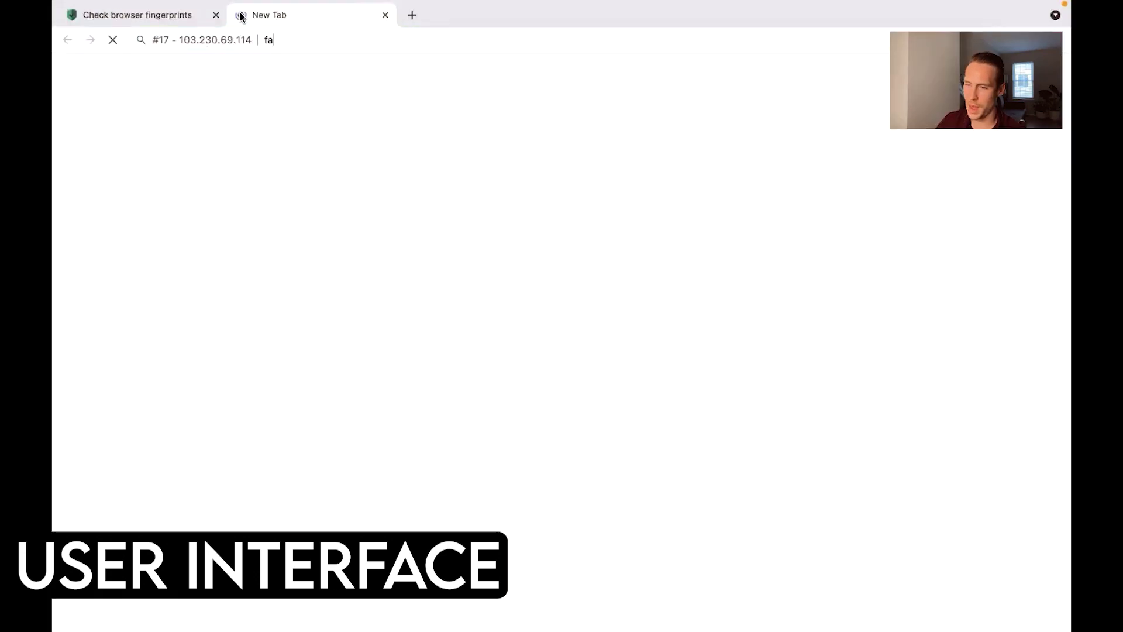
{"action": "type", "text": "cebook.com"}
{"action": "key", "text": "Return"}
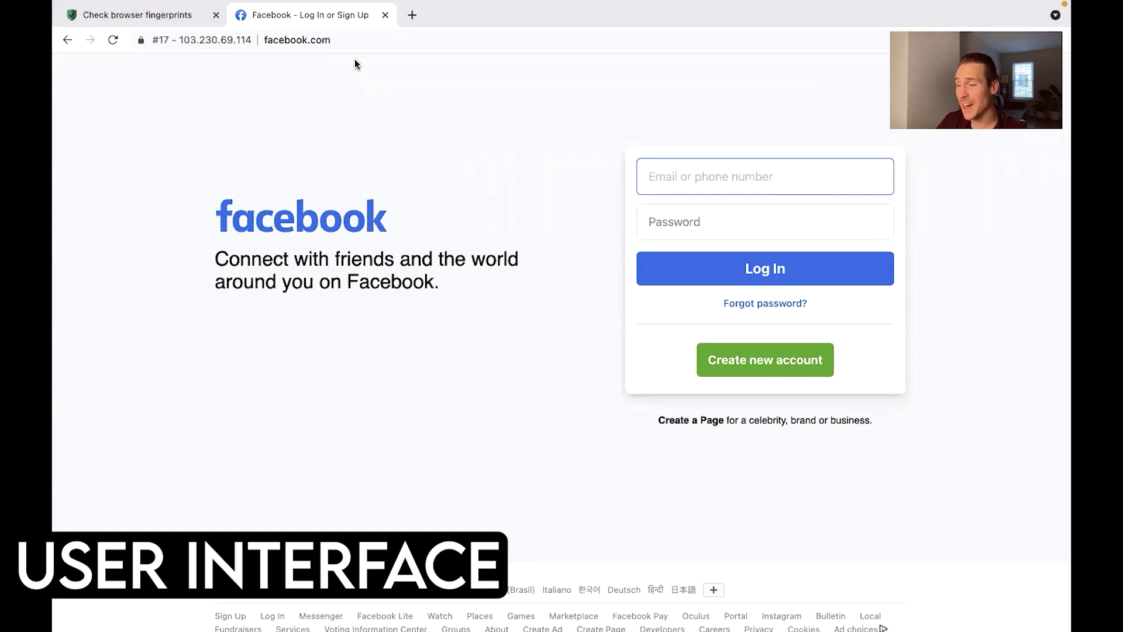
Quit the Orbita browser from its application menu
{"action": "mouse_move", "coordinate": [140, 4]}
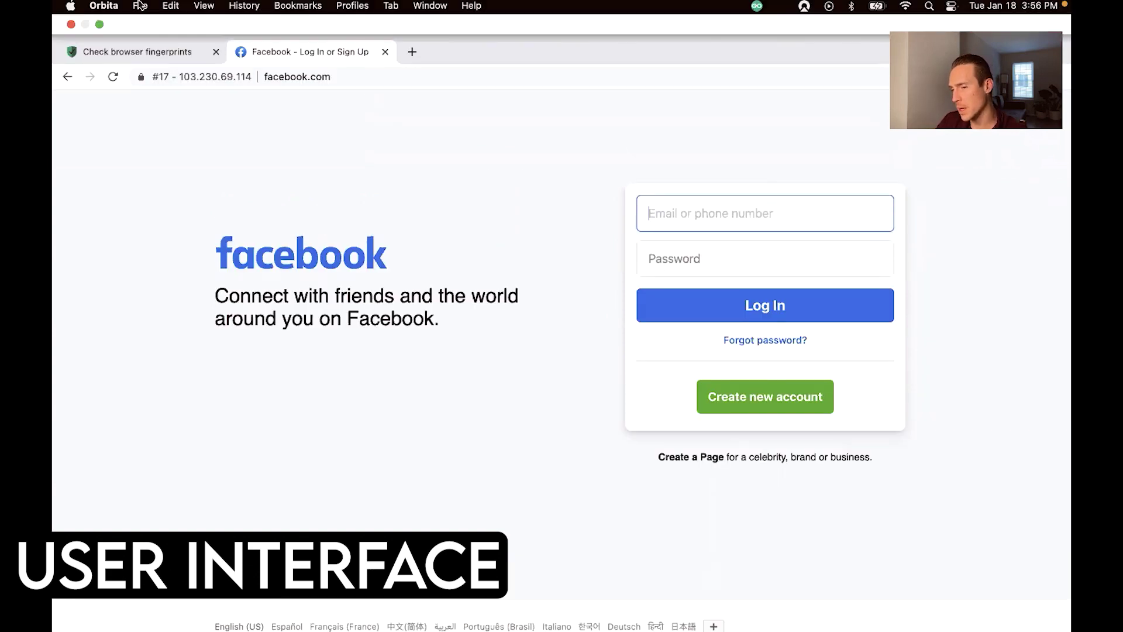
{"action": "left_click", "coordinate": [104, 6]}
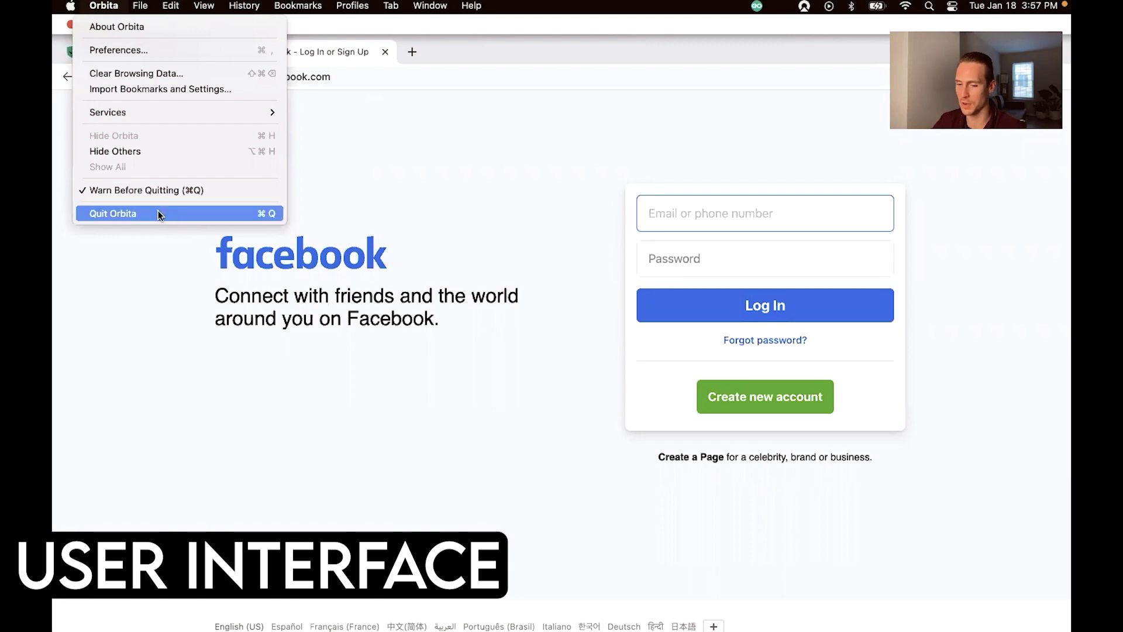
{"action": "left_click", "coordinate": [159, 213]}
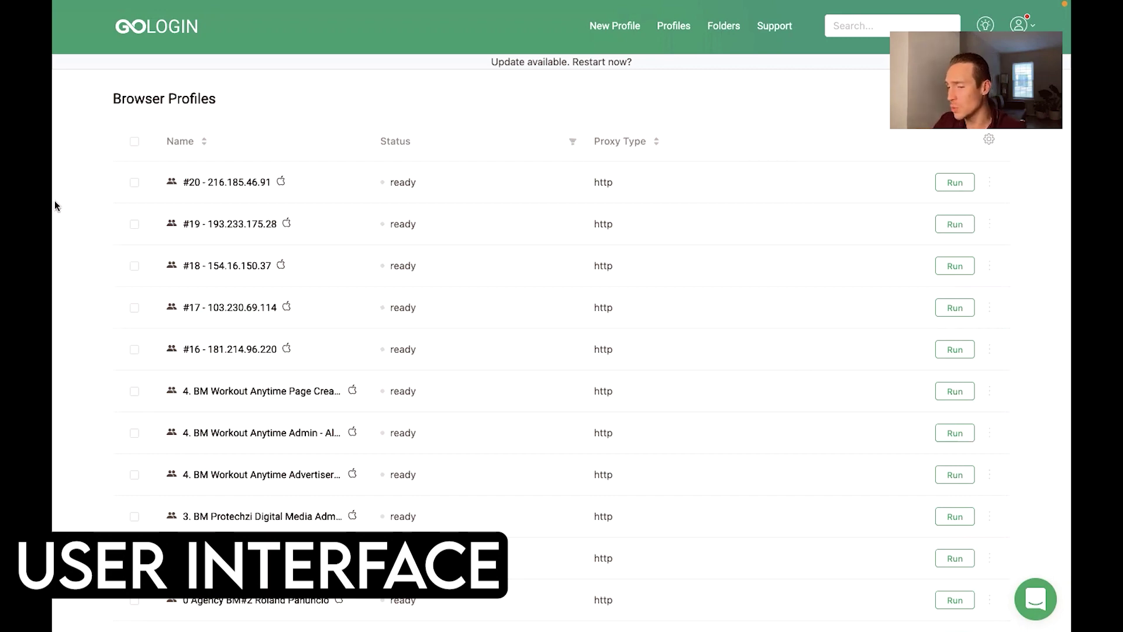
Scroll the GoLogin profile list and reload it from Profiles to reveal the Orbita update notice
{"action": "scroll", "coordinate": [353, 369], "scroll_direction": "down", "scroll_amount": 2}
{"action": "scroll", "coordinate": [354, 369], "scroll_direction": "down", "scroll_amount": 5}
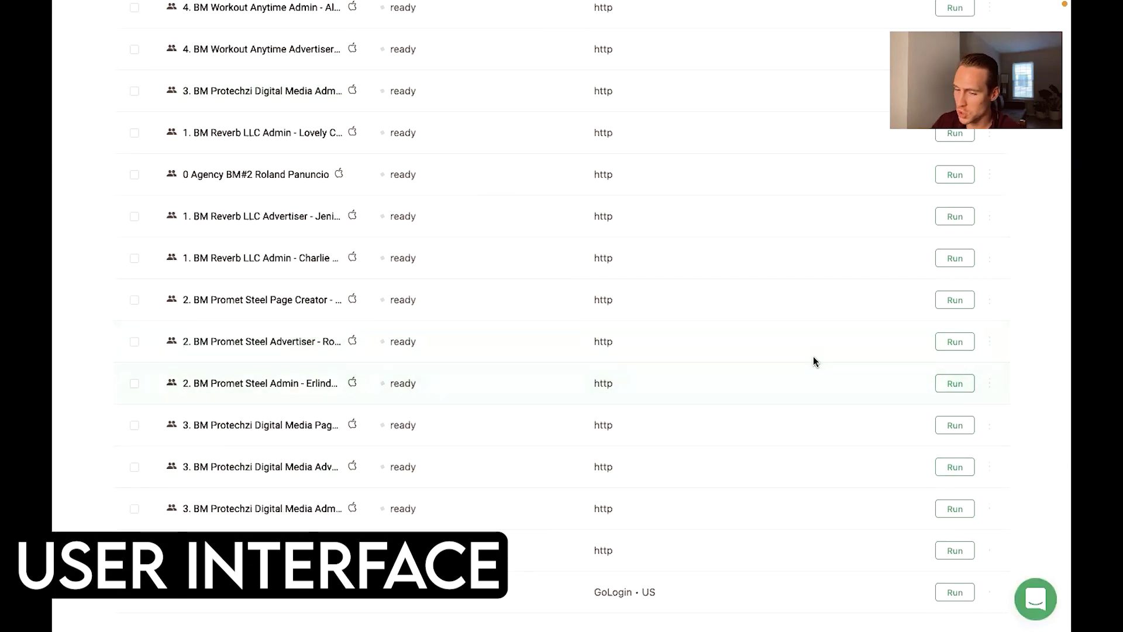
{"action": "scroll", "coordinate": [813, 356], "scroll_direction": "up", "scroll_amount": 5}
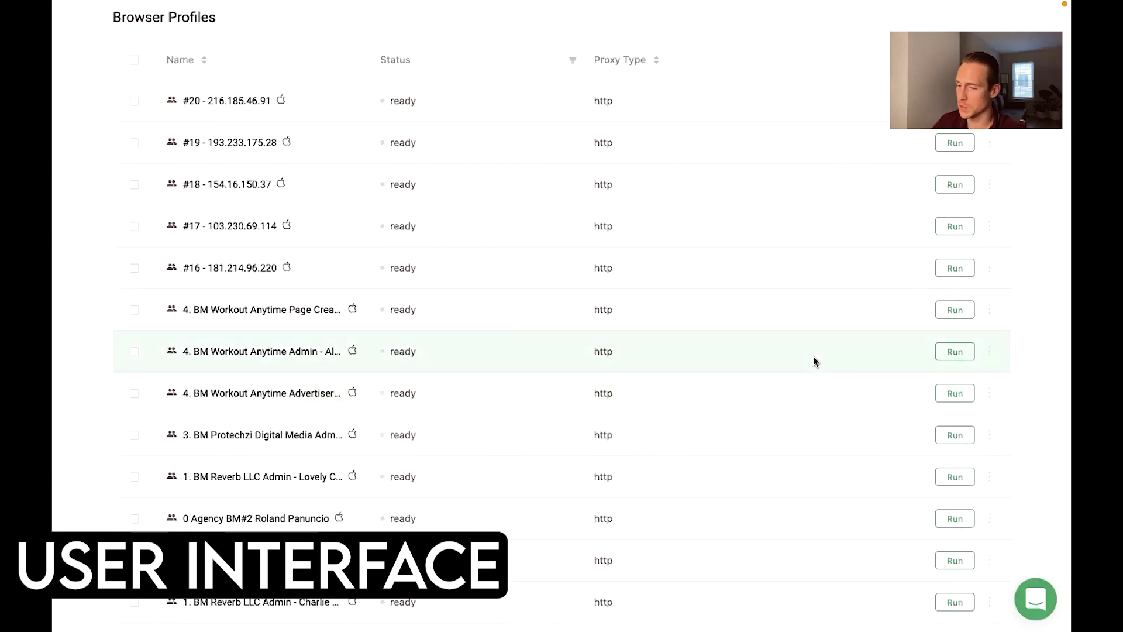
{"action": "scroll", "coordinate": [813, 361], "scroll_direction": "up", "scroll_amount": 1}
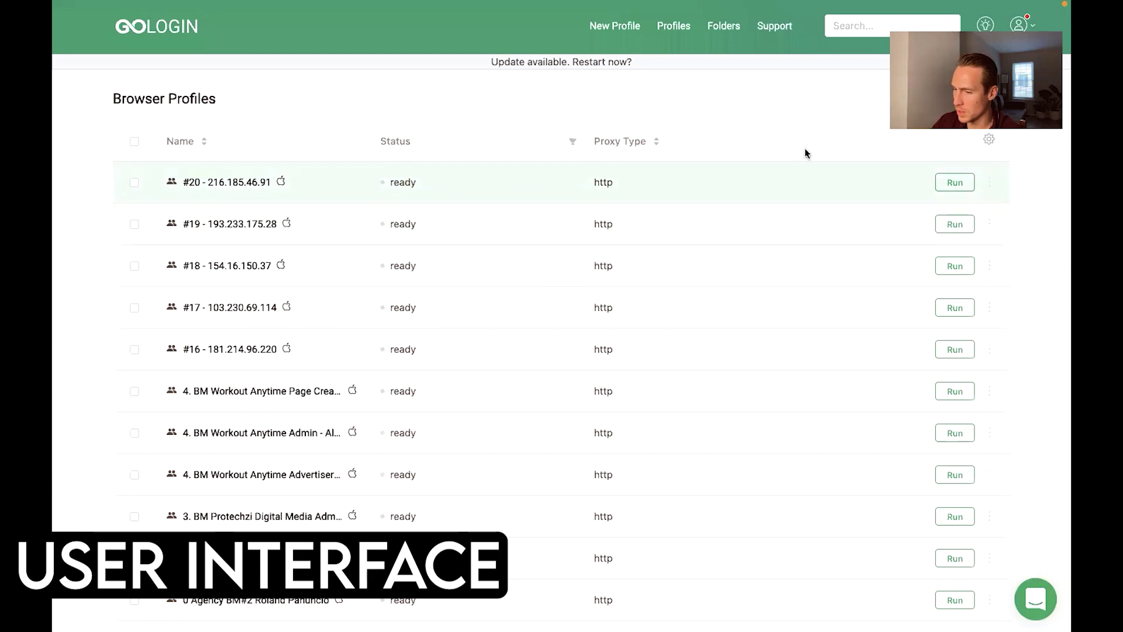
{"action": "left_click", "coordinate": [672, 29]}
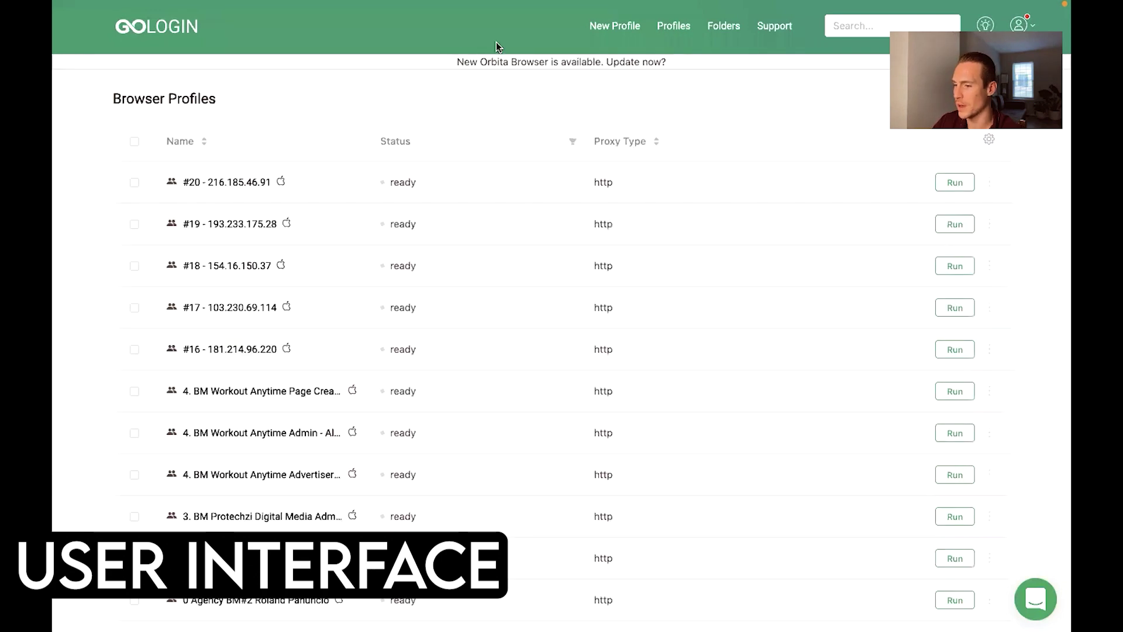
Create a new GoLogin profile named 'Test profile' with HTTP Proxy as its connection type
{"action": "left_click", "coordinate": [638, 29]}
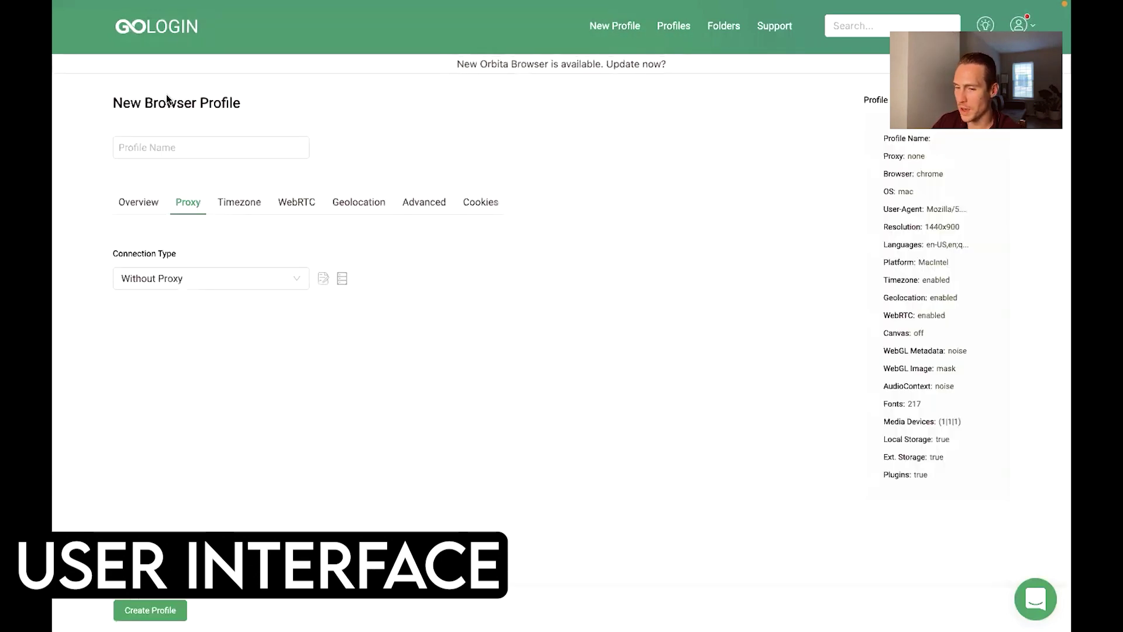
{"action": "left_click", "coordinate": [163, 145]}
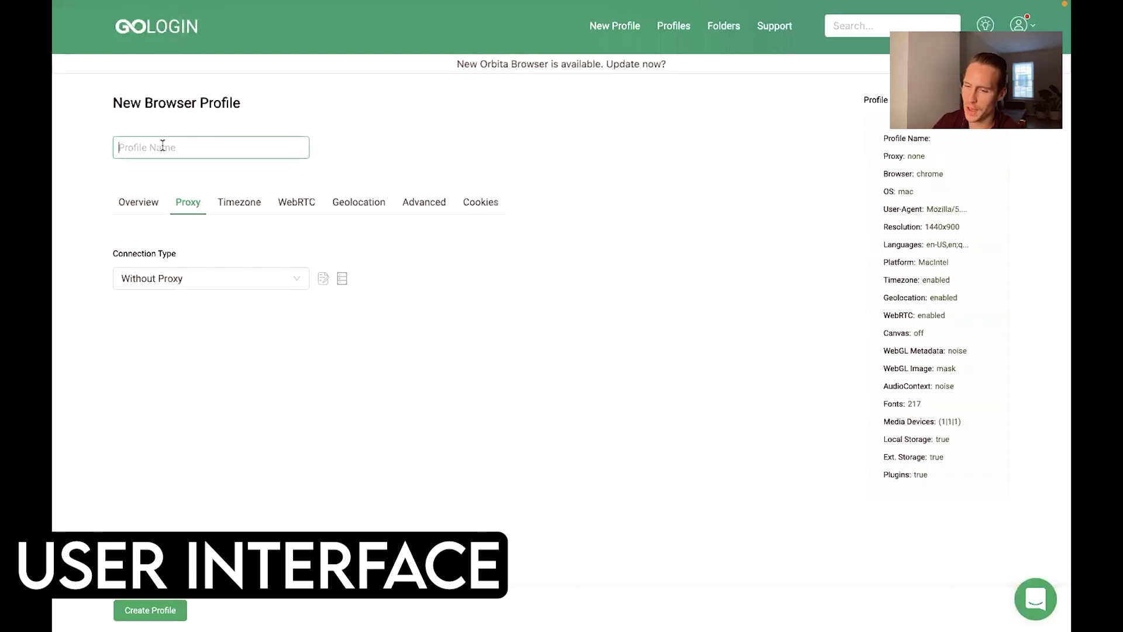
{"action": "type", "text": "Test profl"}
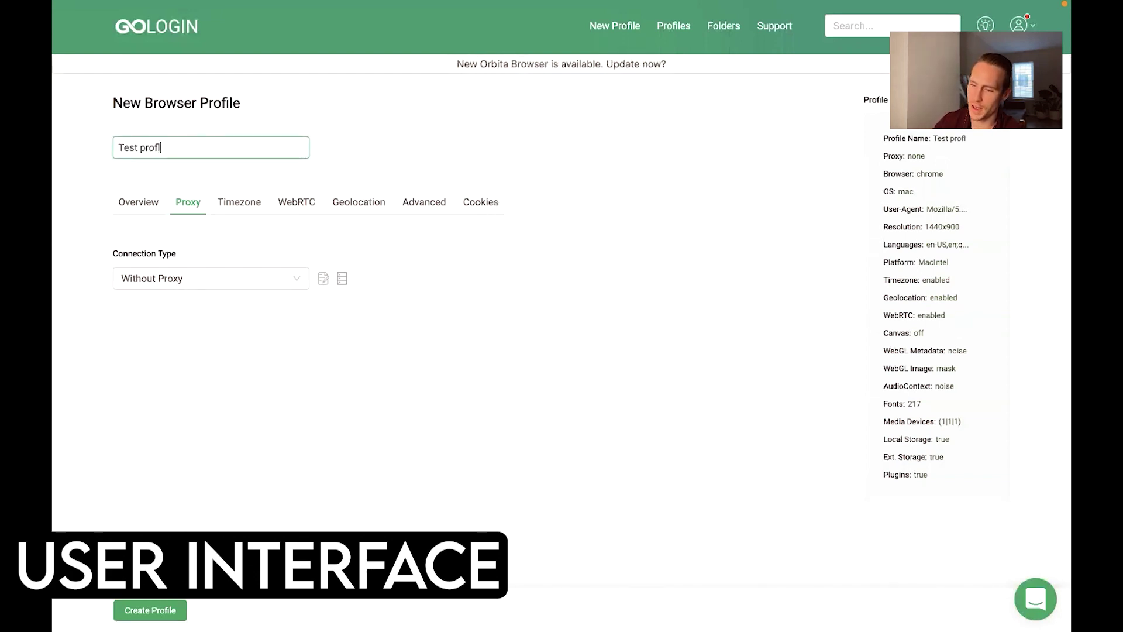
{"action": "key", "text": "BackSpace"}
{"action": "type", "text": "ile"}
{"action": "left_click", "coordinate": [220, 279]}
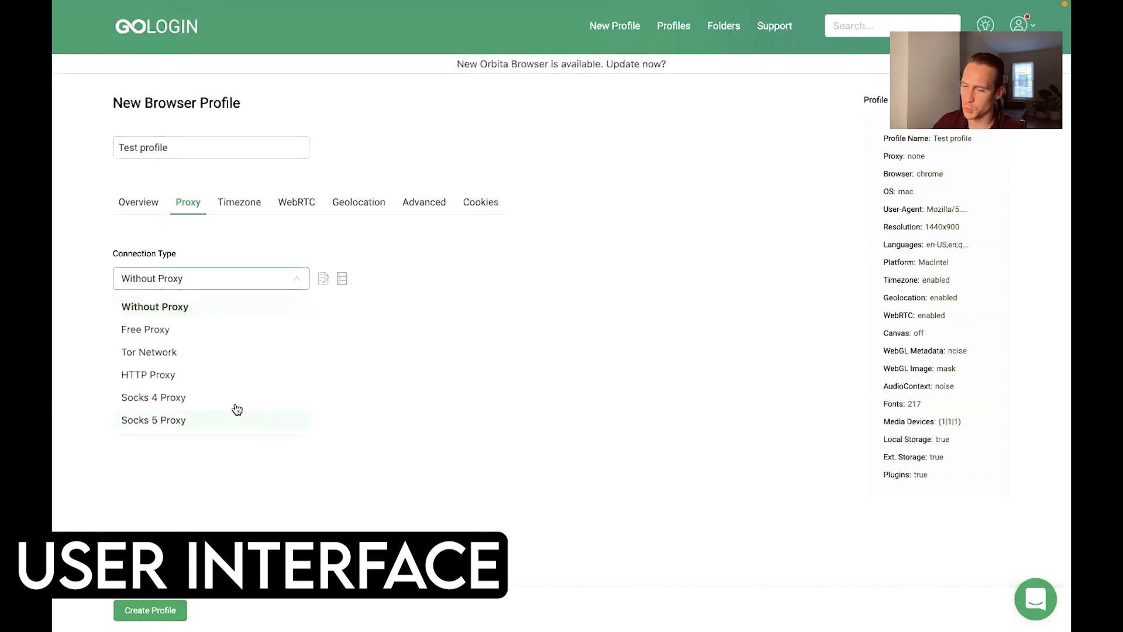
{"action": "left_click", "coordinate": [189, 375]}
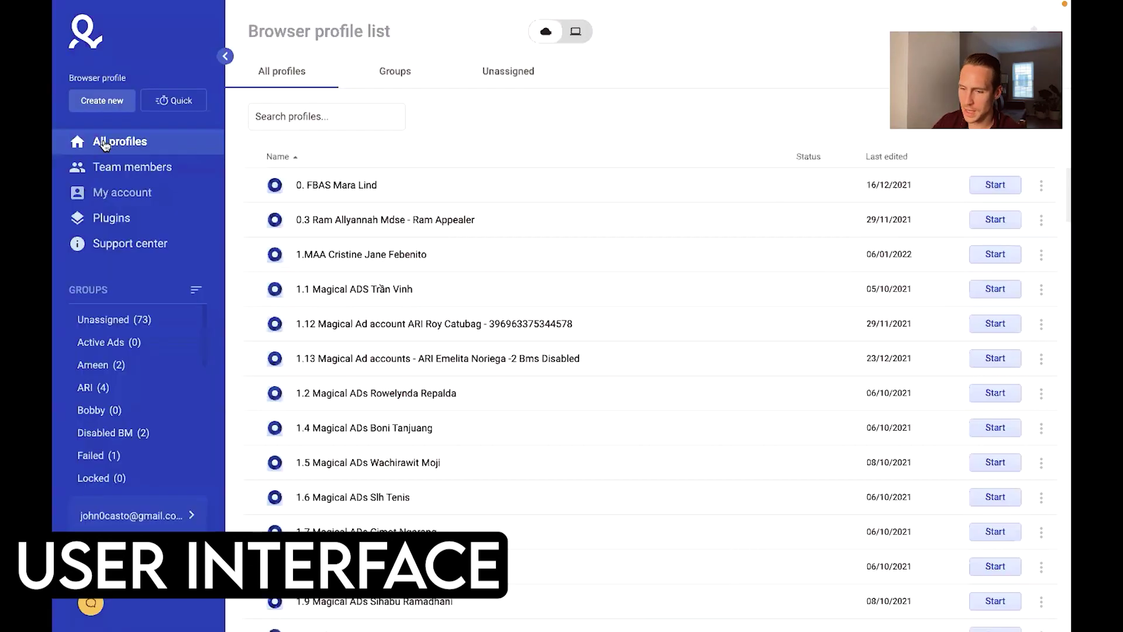
Compare with Multilogin's Create new profile form, then view the GoLogin profile's operating system options
{"action": "left_click", "coordinate": [101, 100]}
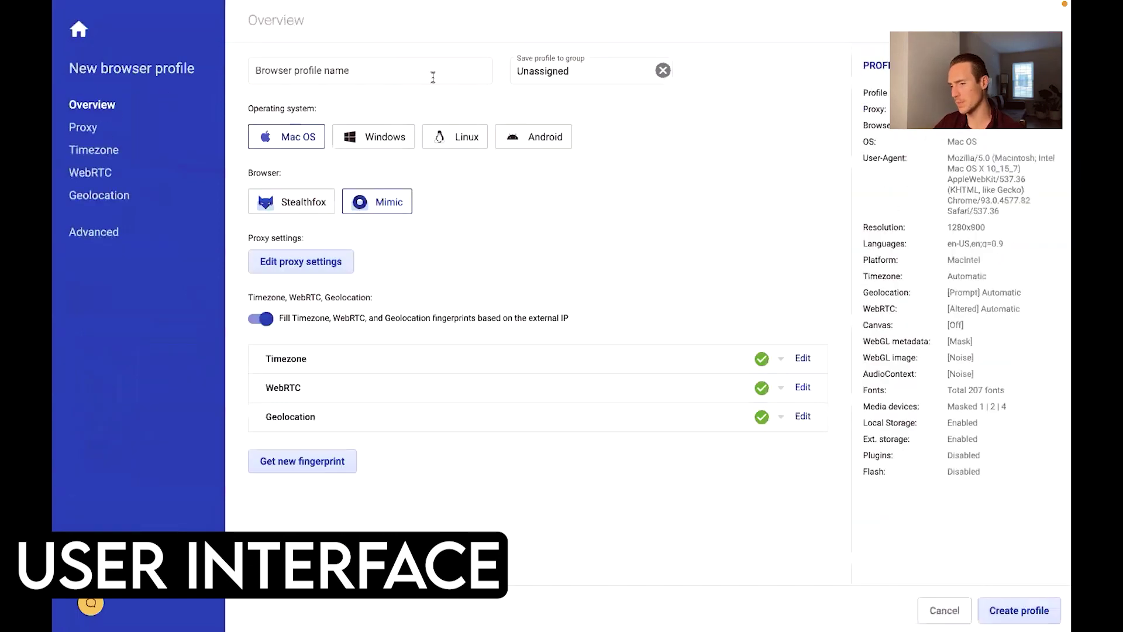
{"action": "left_click", "coordinate": [296, 78]}
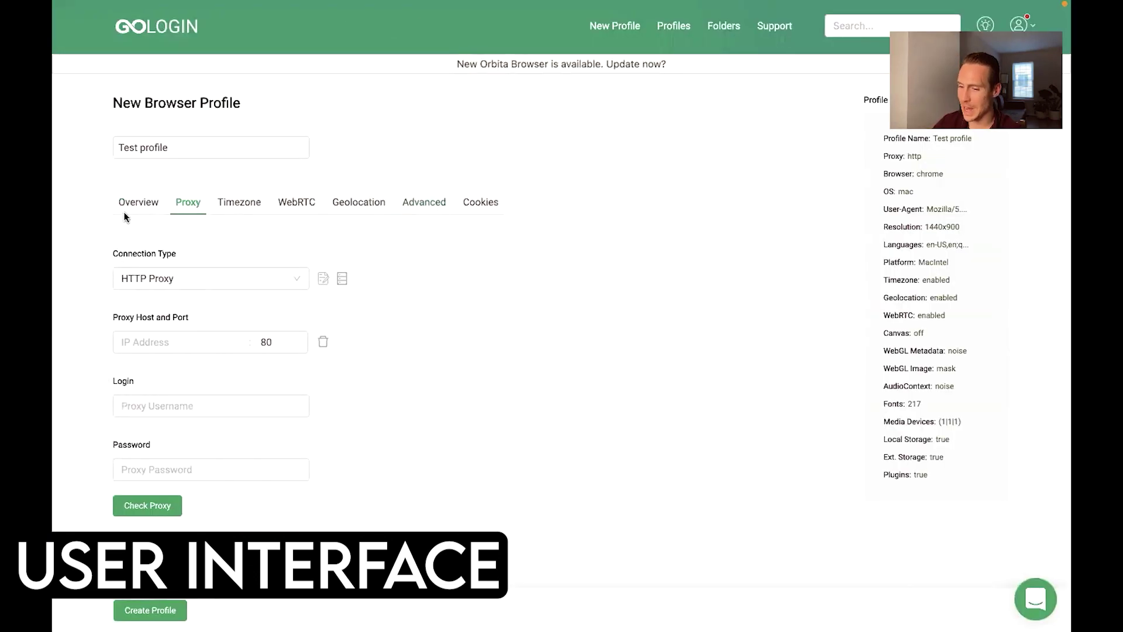
{"action": "left_click", "coordinate": [121, 206]}
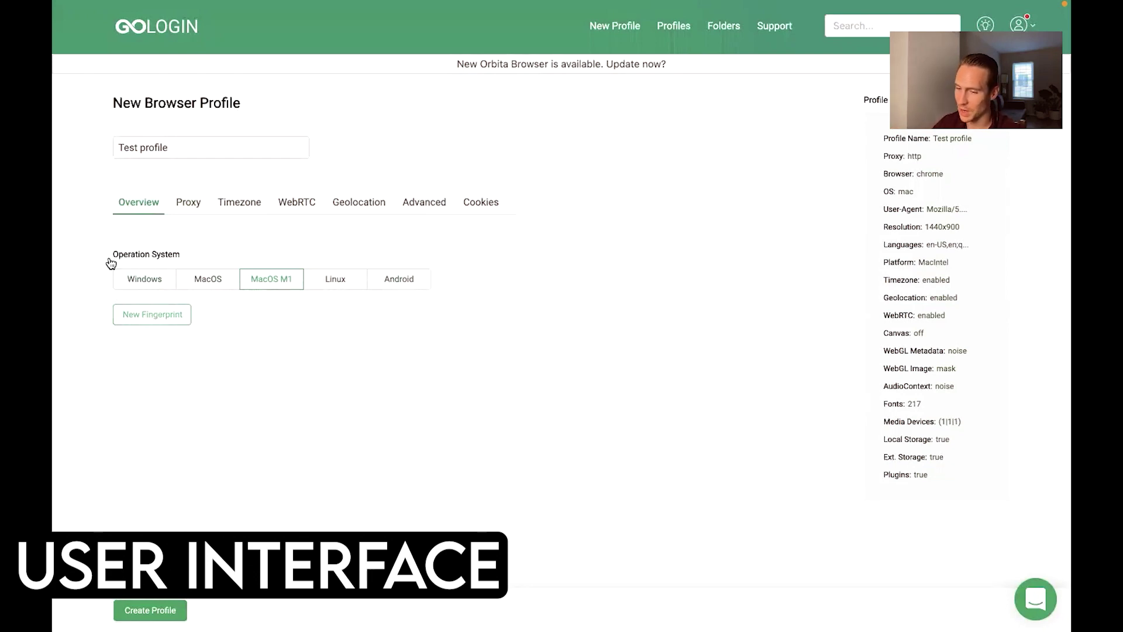
Set the new profile's proxy connection type to HTTP proxy
{"action": "left_click", "coordinate": [177, 202]}
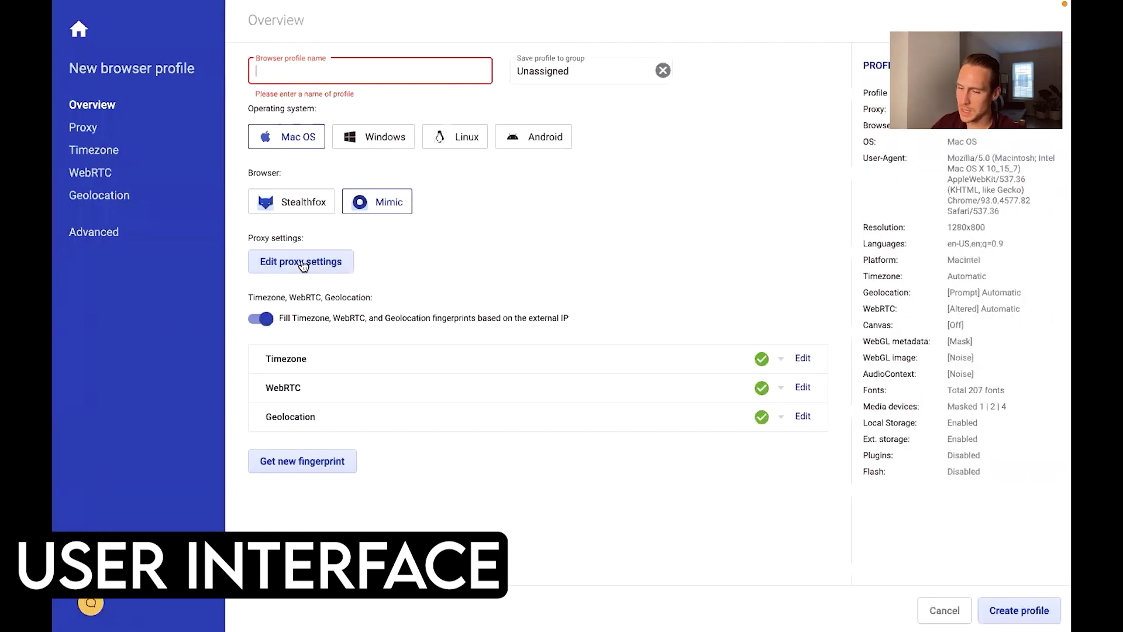
{"action": "left_click", "coordinate": [305, 260]}
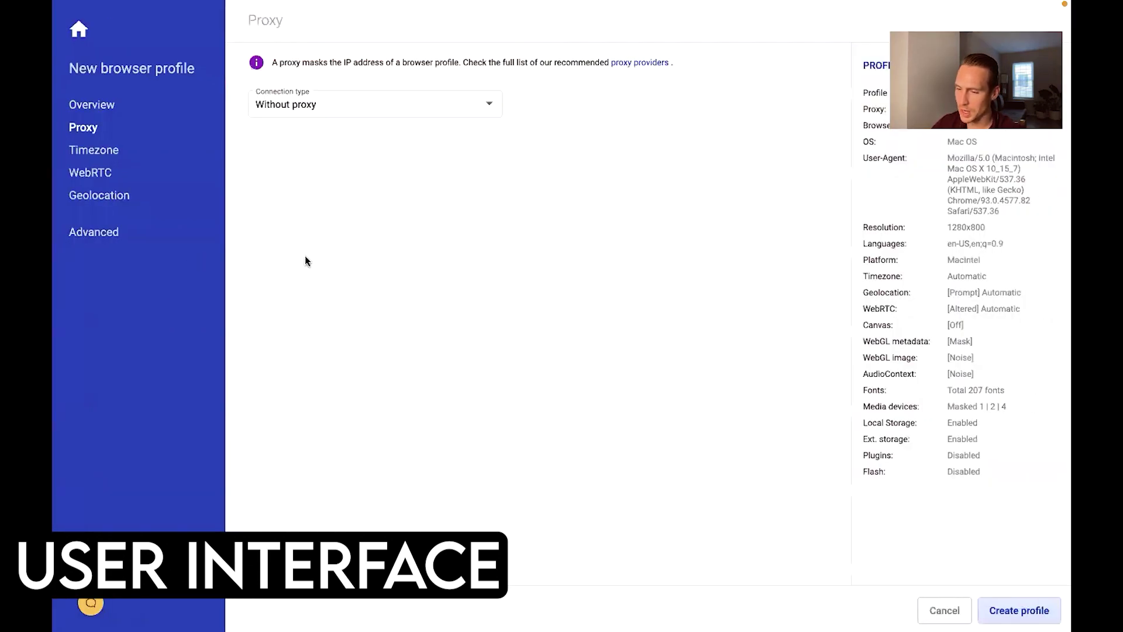
{"action": "left_click", "coordinate": [348, 100]}
{"action": "left_click", "coordinate": [298, 145]}
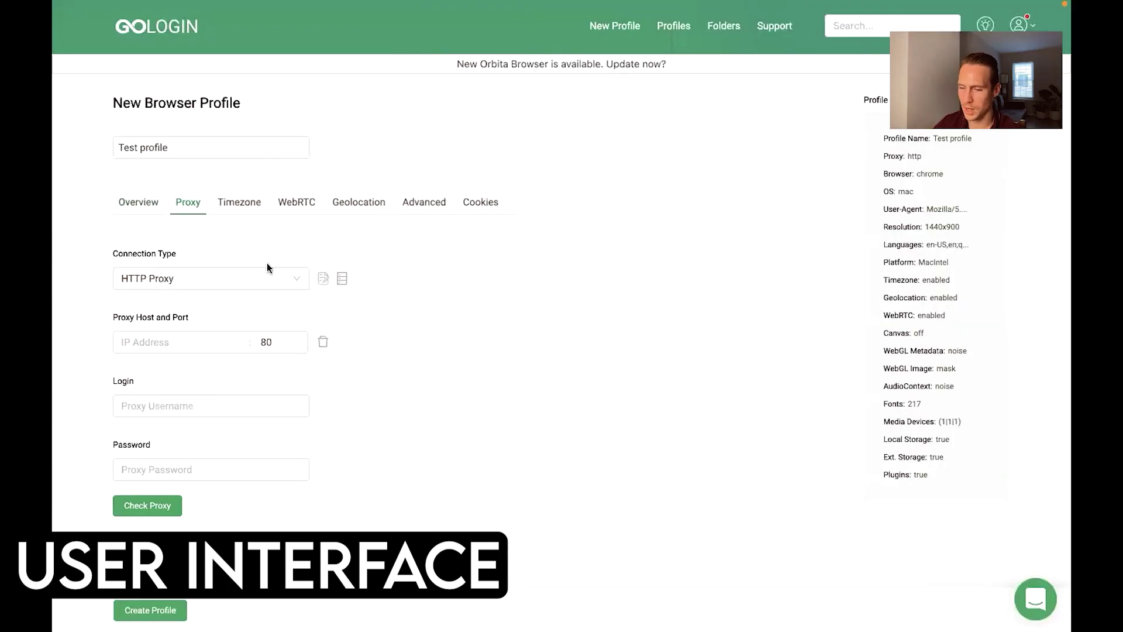
Review the timezone and WebRTC settings, backing out of a cancel so the profile is kept
{"action": "left_click", "coordinate": [231, 217]}
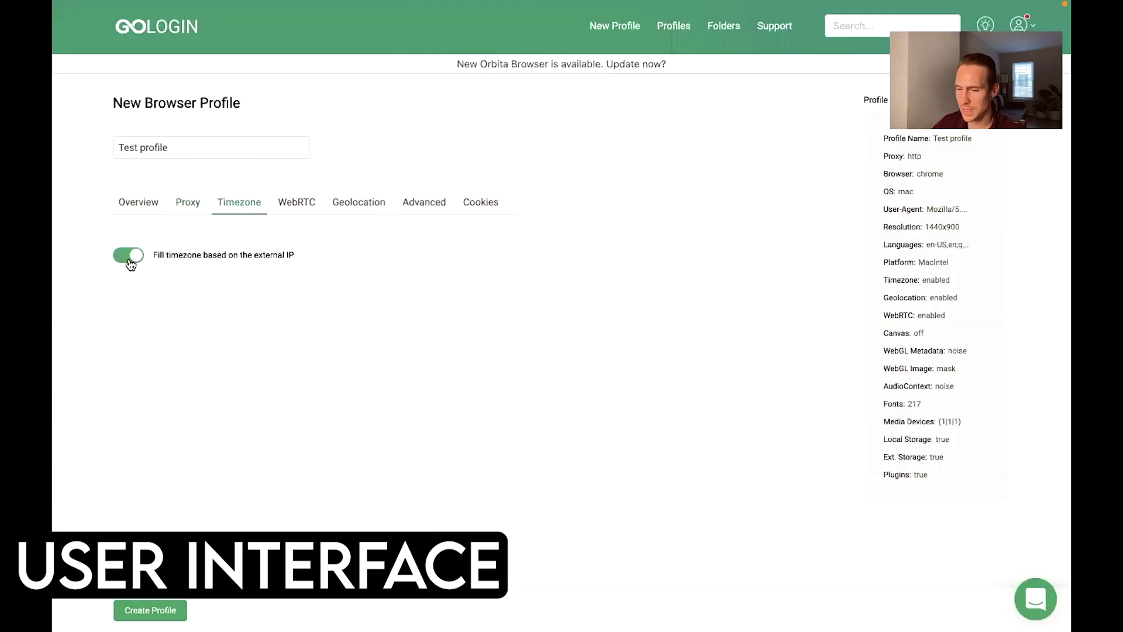
{"action": "left_click", "coordinate": [281, 204]}
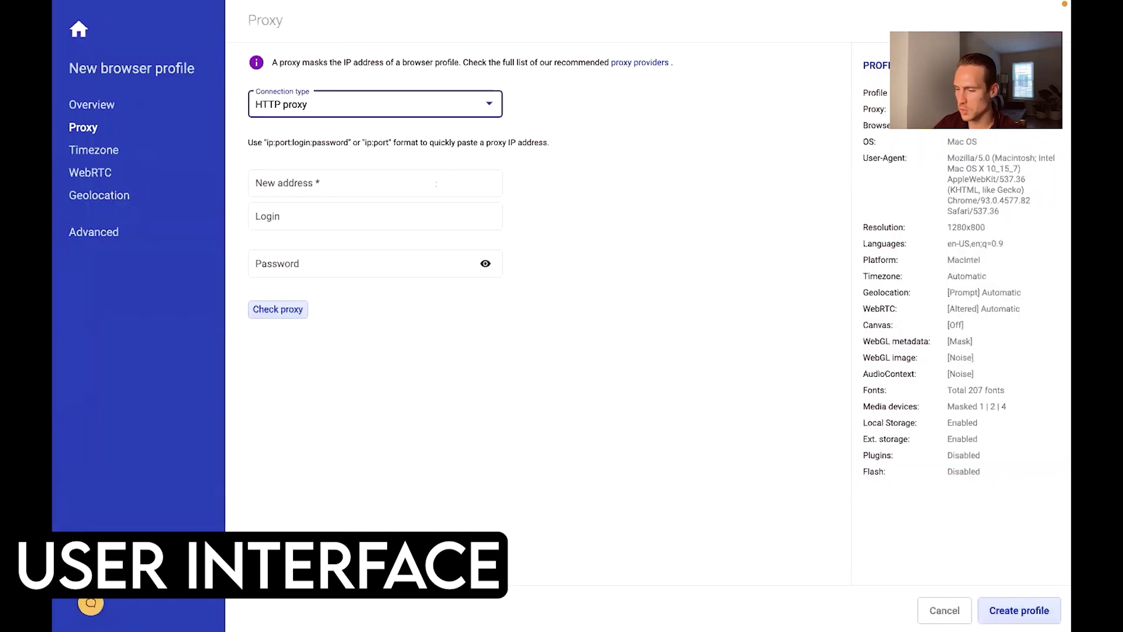
{"action": "left_click", "coordinate": [943, 611]}
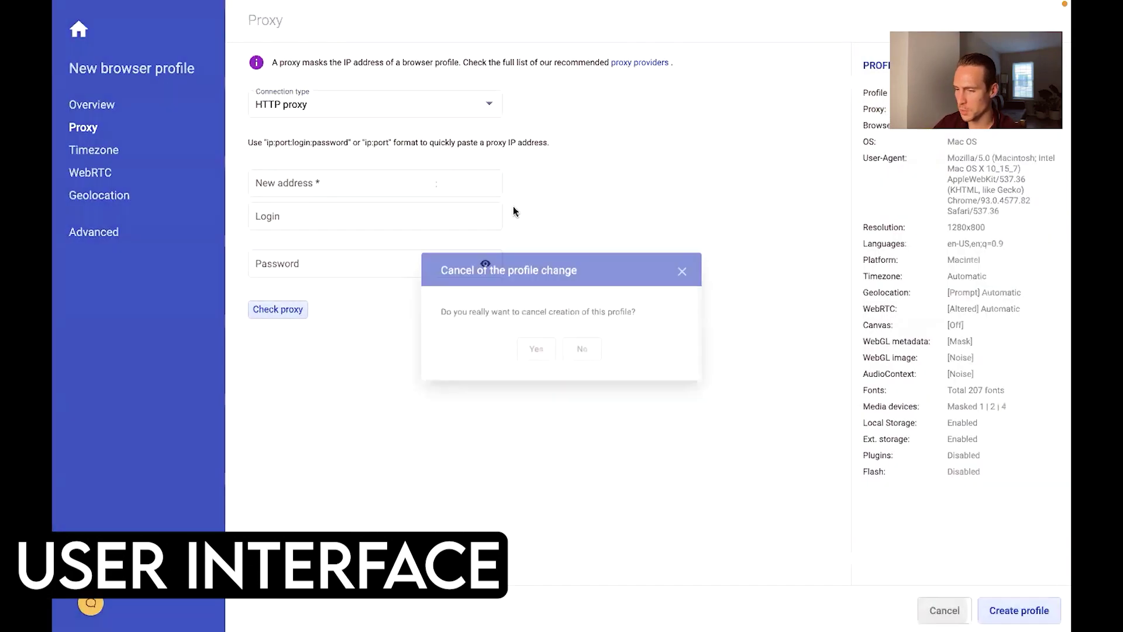
{"action": "left_click", "coordinate": [532, 354]}
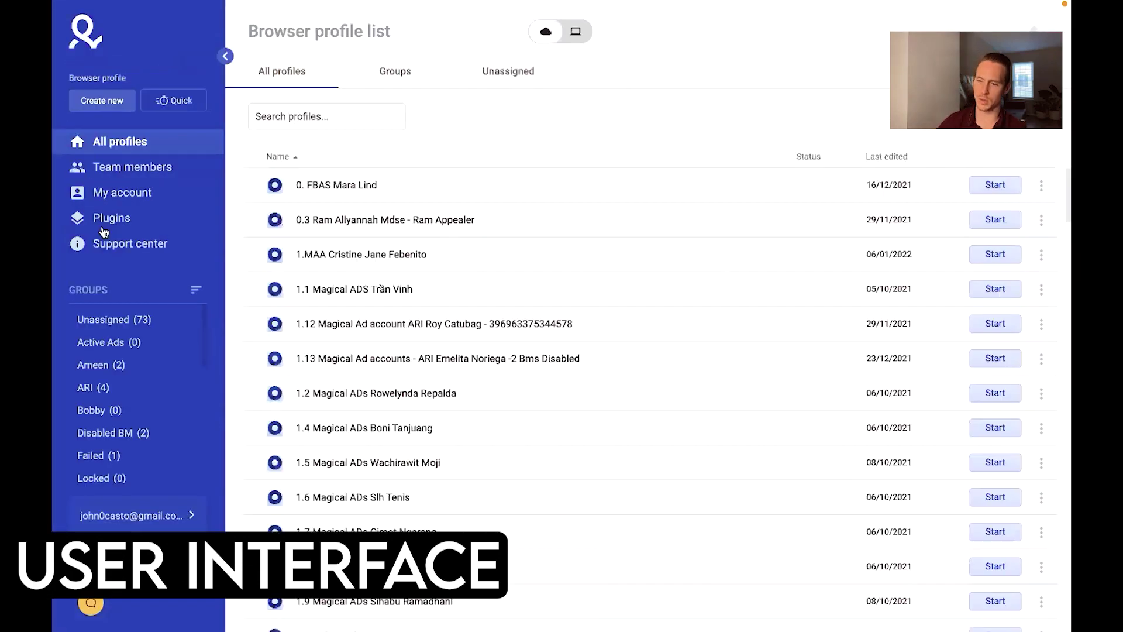
Start a new browser profile and look through its WebRTC, geolocation and advanced fingerprint settings
{"action": "left_click", "coordinate": [106, 100]}
{"action": "left_click", "coordinate": [94, 175]}
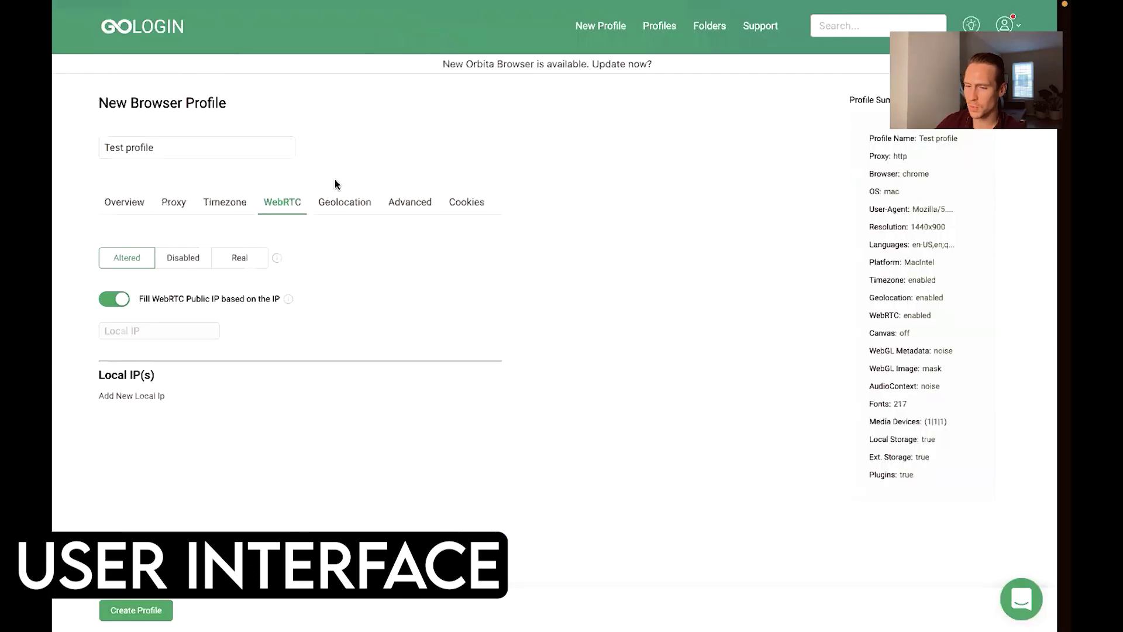
{"action": "left_click", "coordinate": [376, 209]}
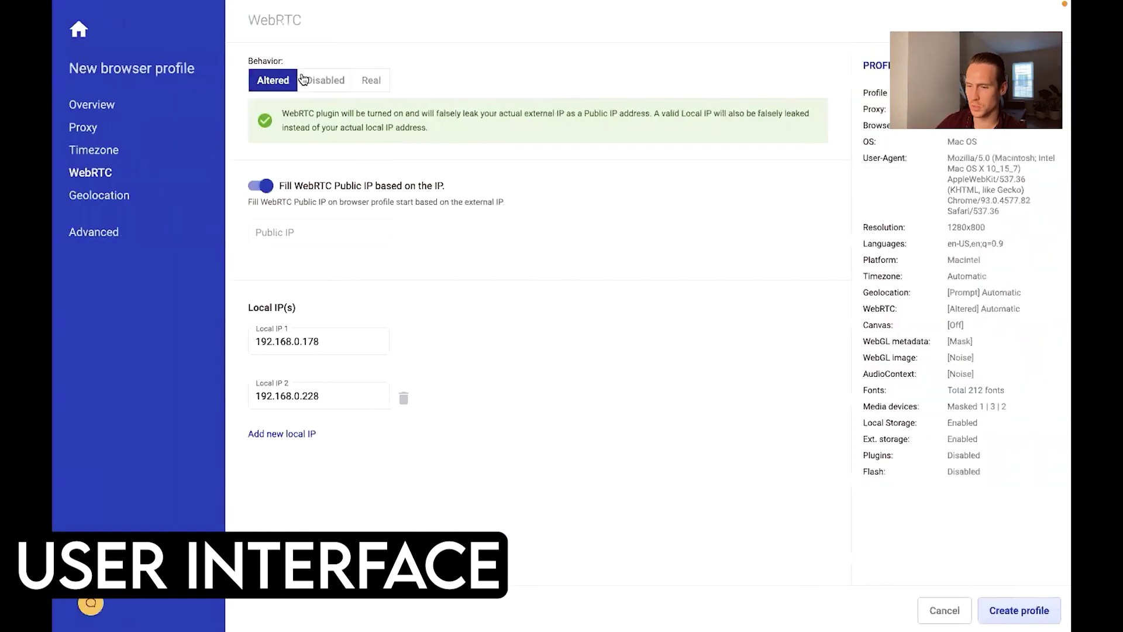
{"action": "left_click", "coordinate": [85, 199]}
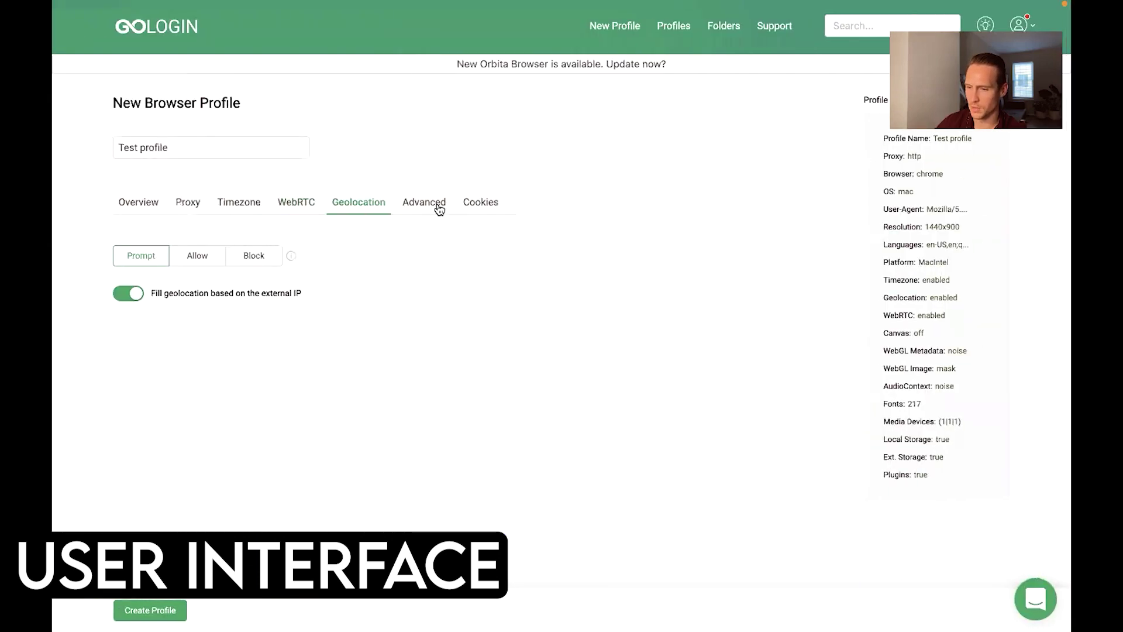
{"action": "left_click", "coordinate": [438, 209]}
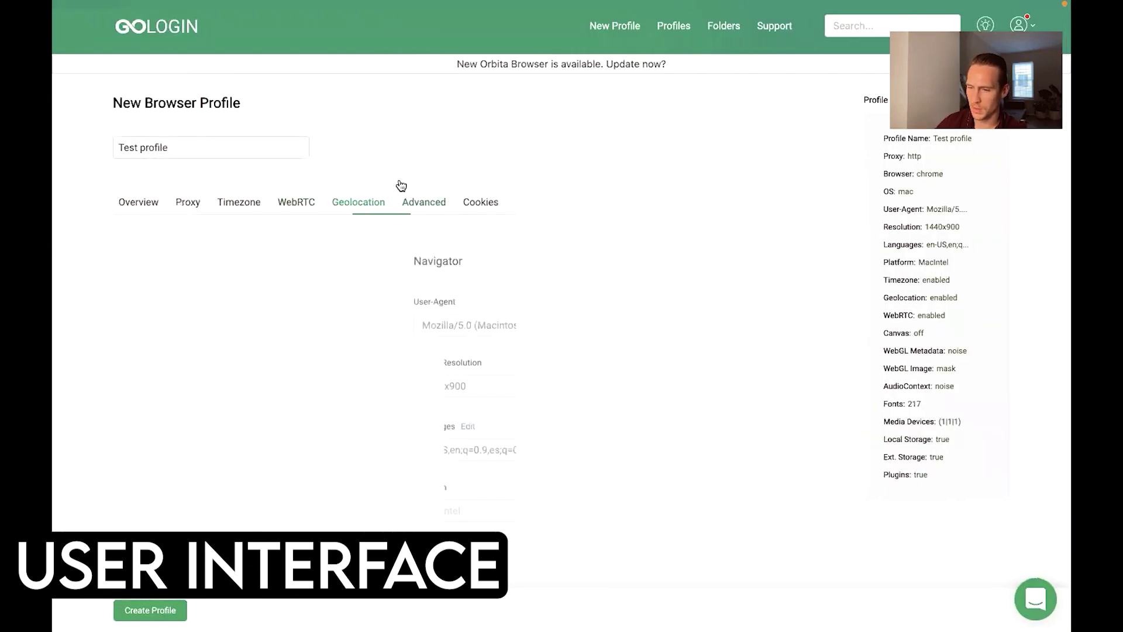
{"action": "scroll", "coordinate": [221, 249], "scroll_direction": "down", "scroll_amount": 3}
{"action": "scroll", "coordinate": [222, 251], "scroll_direction": "down", "scroll_amount": 10}
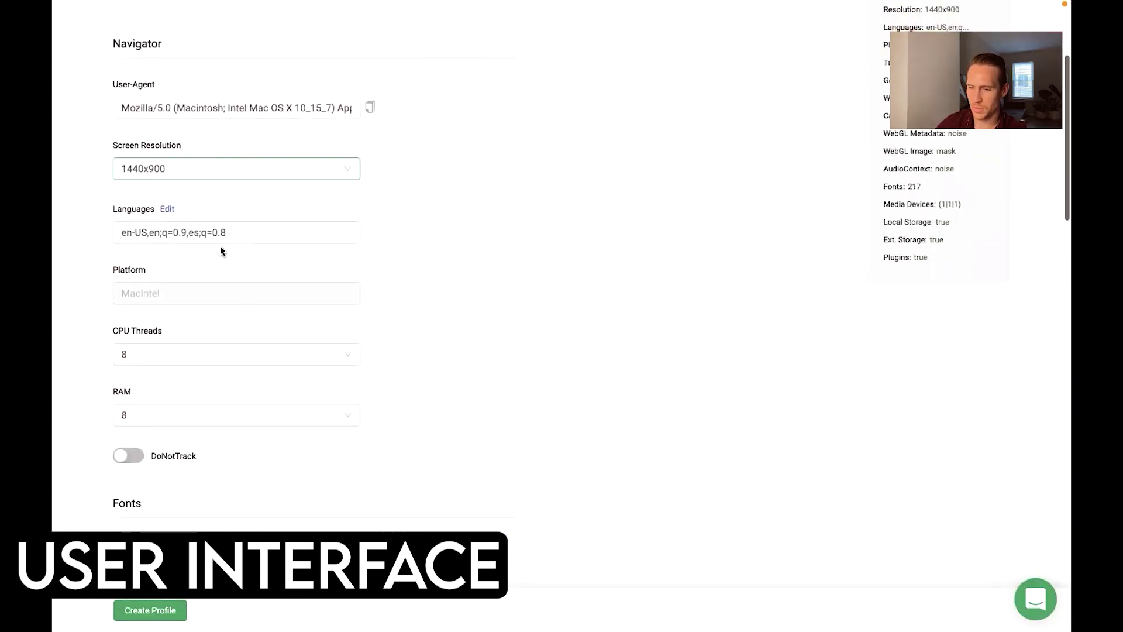
{"action": "scroll", "coordinate": [220, 251], "scroll_direction": "down", "scroll_amount": 8}
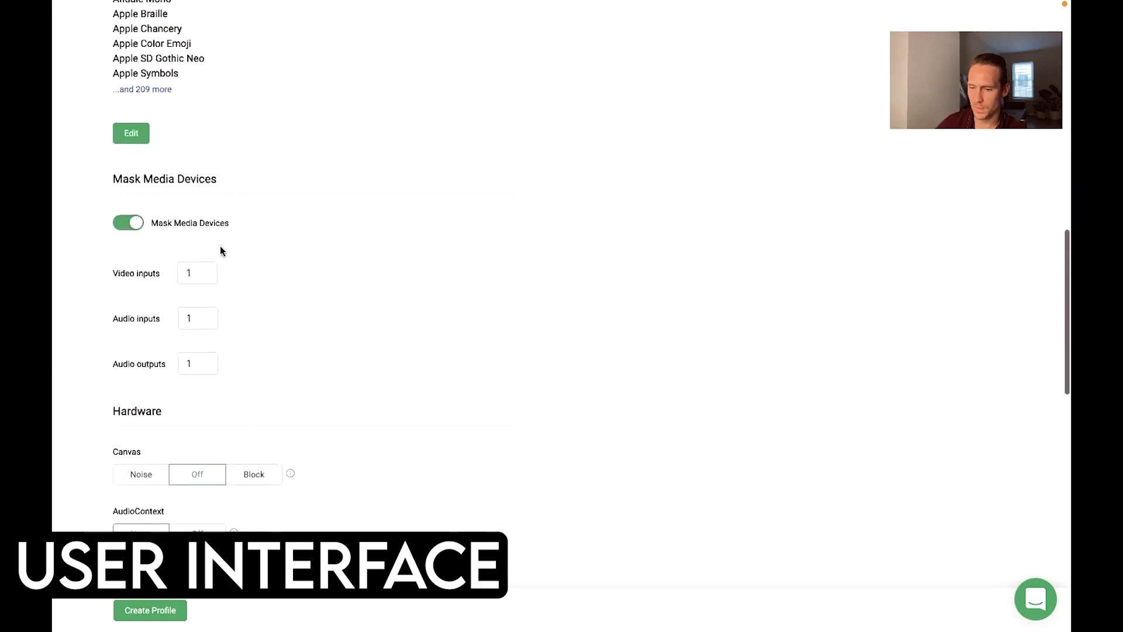
{"action": "scroll", "coordinate": [220, 251], "scroll_direction": "up", "scroll_amount": 3}
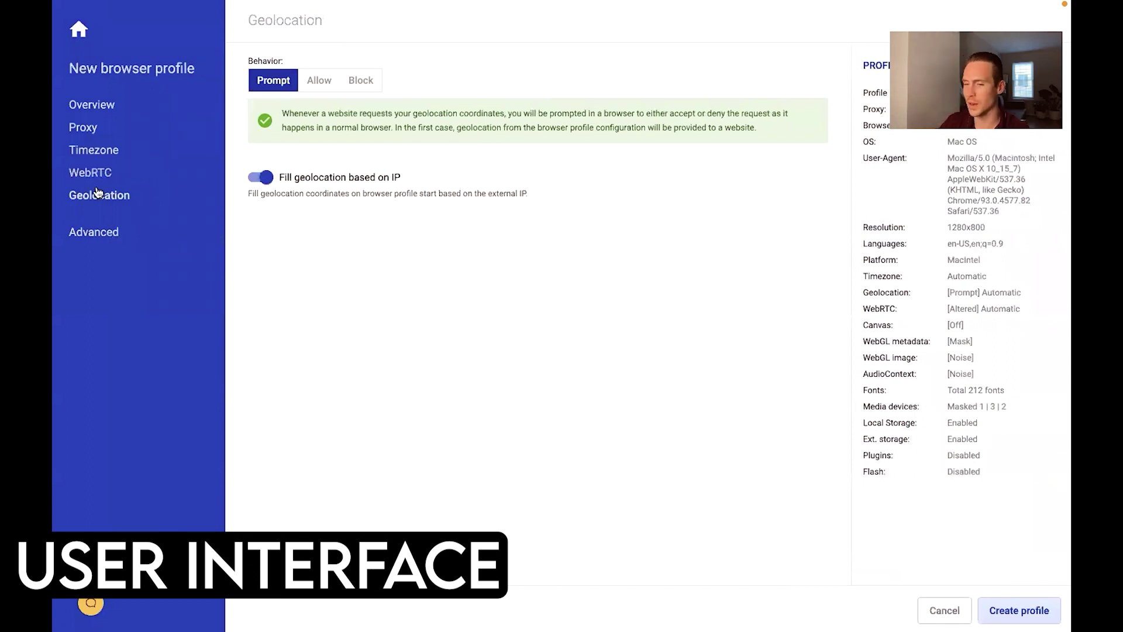
Expand the advanced sections, toggle Mask Media Devices off and back on, and return to the overview
{"action": "left_click", "coordinate": [74, 232]}
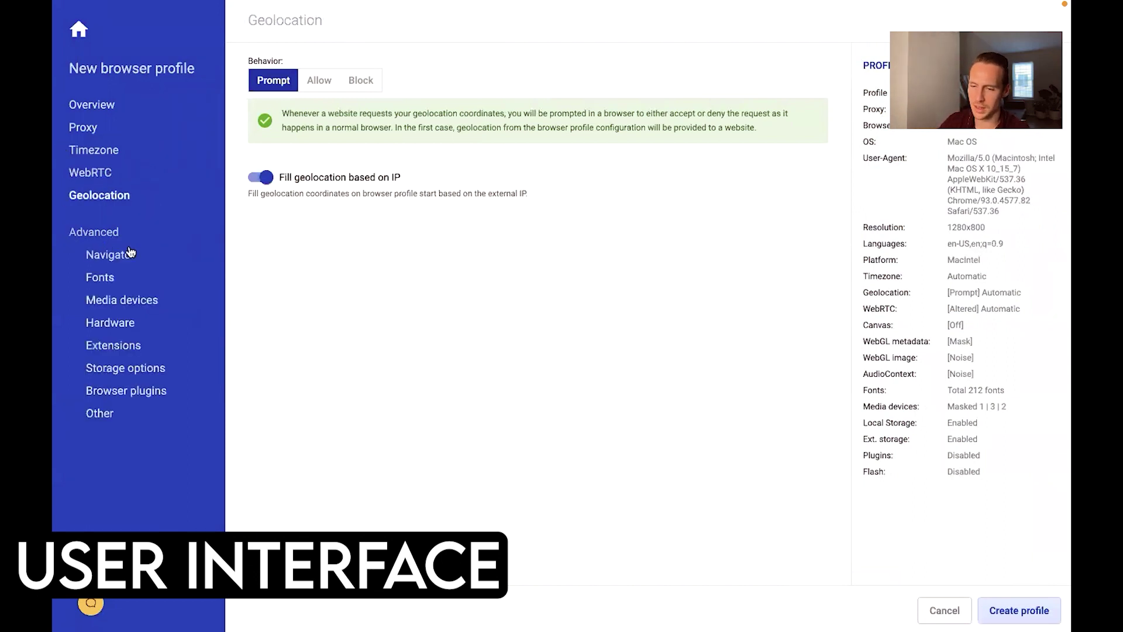
{"action": "left_click", "coordinate": [132, 300]}
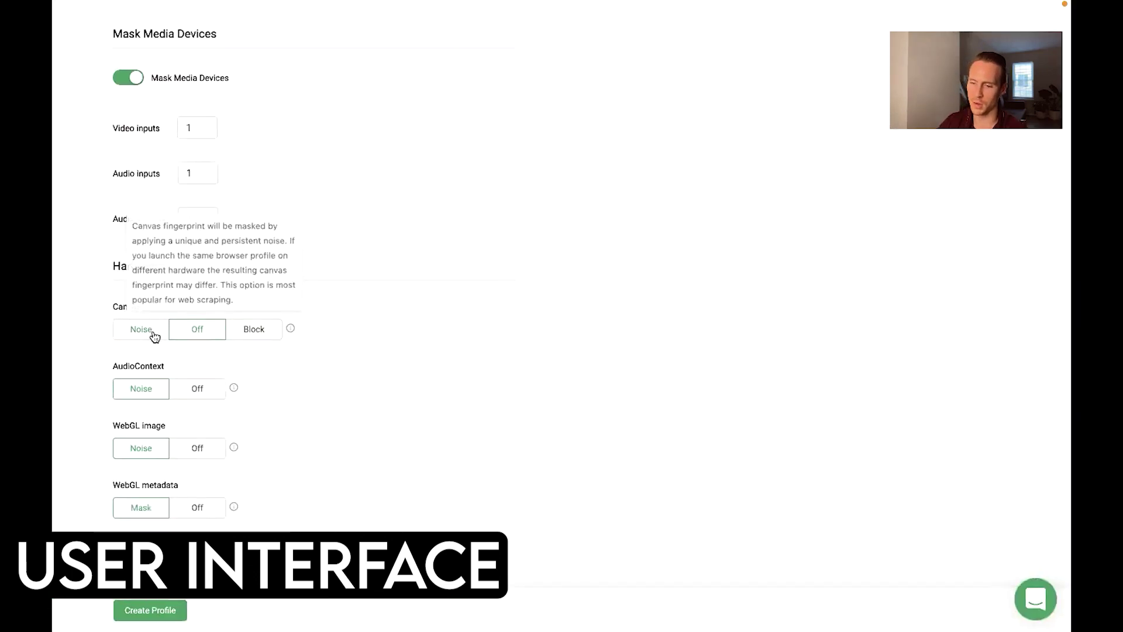
{"action": "scroll", "coordinate": [152, 334], "scroll_direction": "down", "scroll_amount": 3}
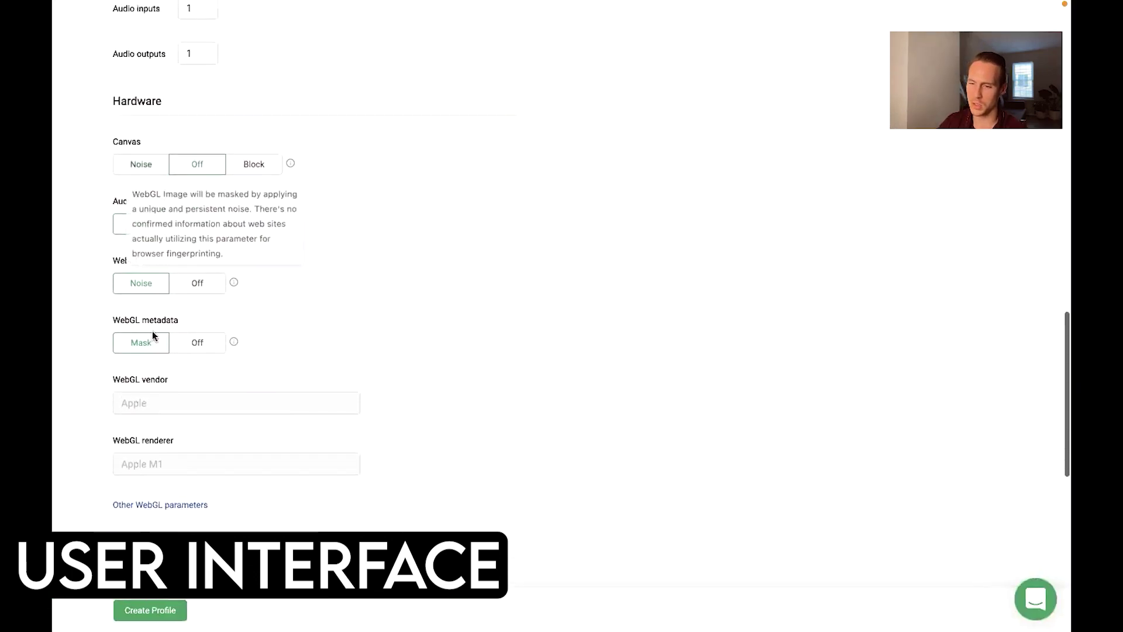
{"action": "scroll", "coordinate": [152, 334], "scroll_direction": "up", "scroll_amount": 5}
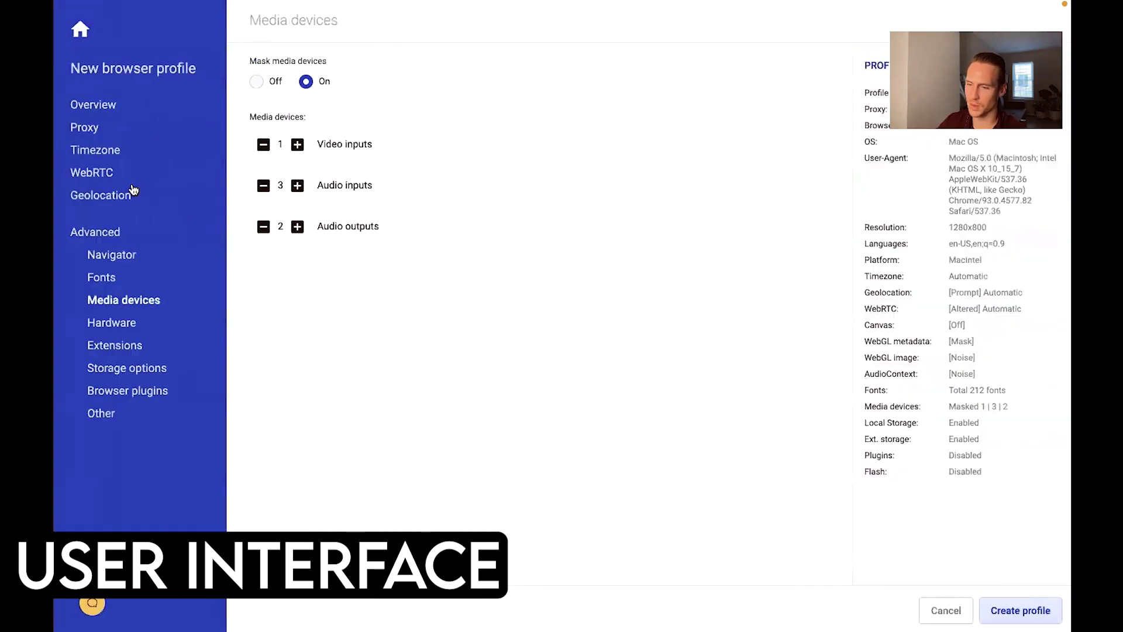
{"action": "left_click", "coordinate": [255, 82]}
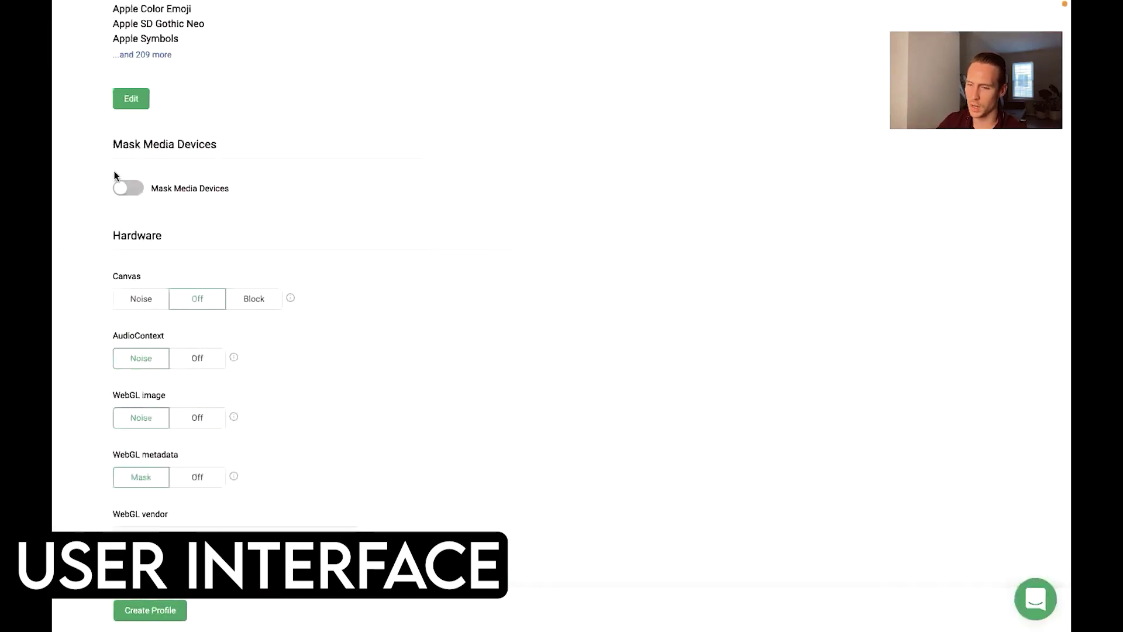
{"action": "left_click", "coordinate": [123, 185]}
{"action": "scroll", "coordinate": [86, 426], "scroll_direction": "down", "scroll_amount": 5}
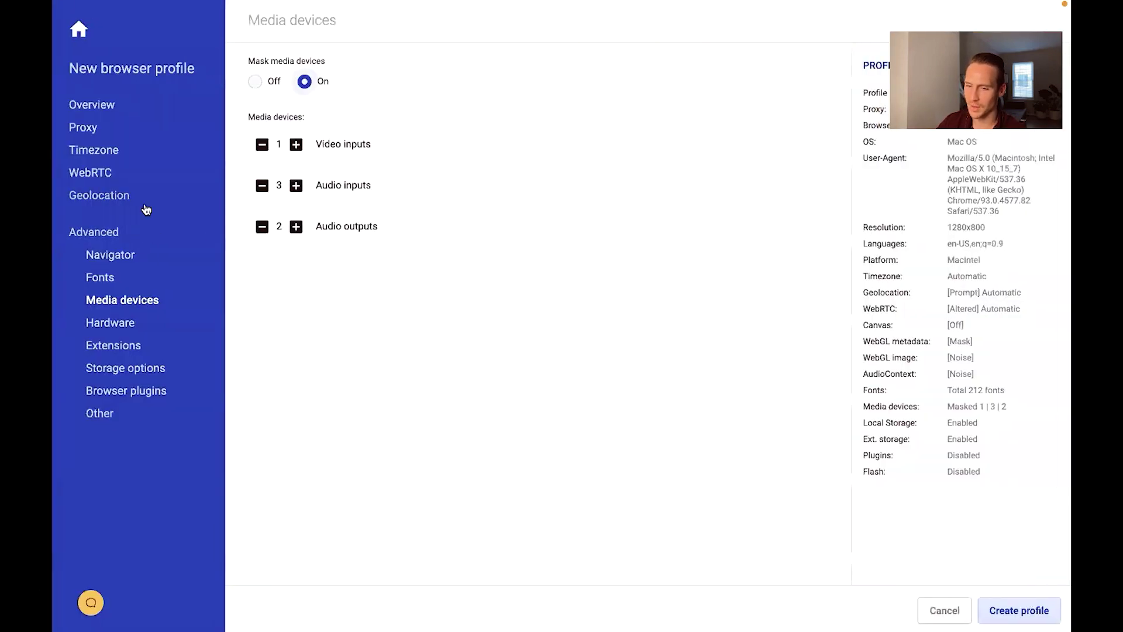
{"action": "left_click", "coordinate": [138, 107]}
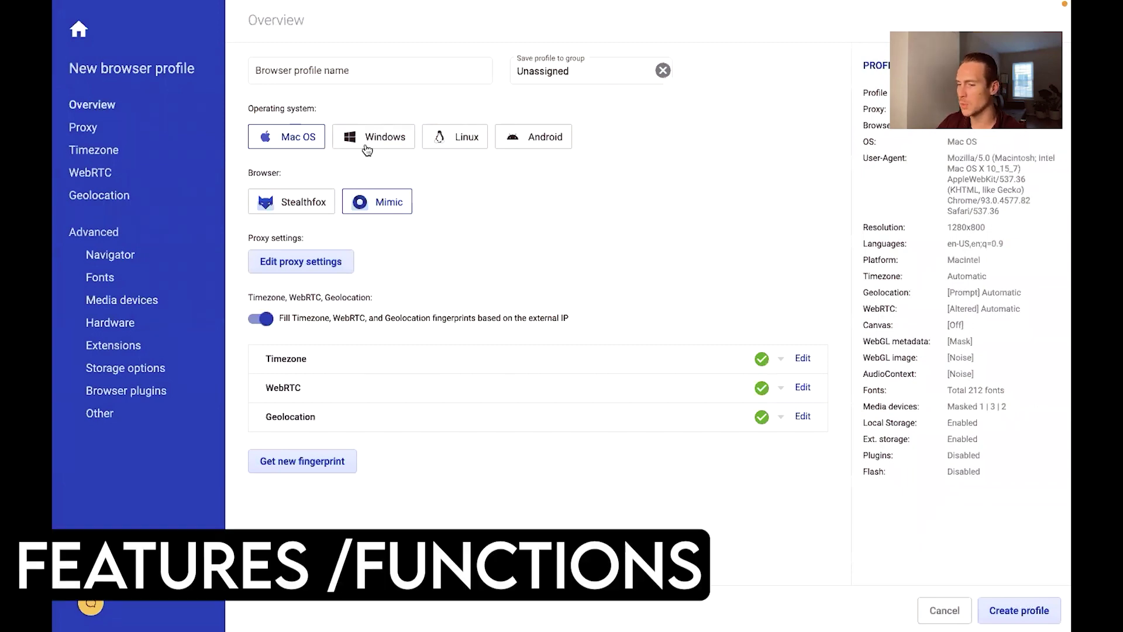
Save the Test profile so it appears at the top of the profile list
{"action": "left_click", "coordinate": [508, 58]}
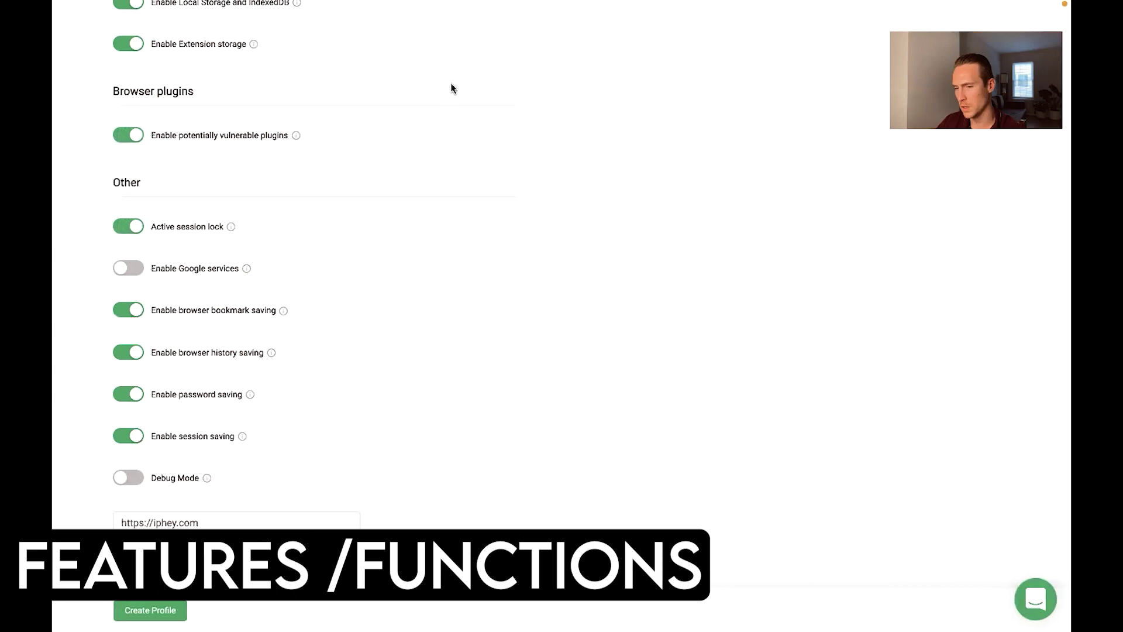
{"action": "scroll", "coordinate": [451, 88], "scroll_direction": "up", "scroll_amount": 20}
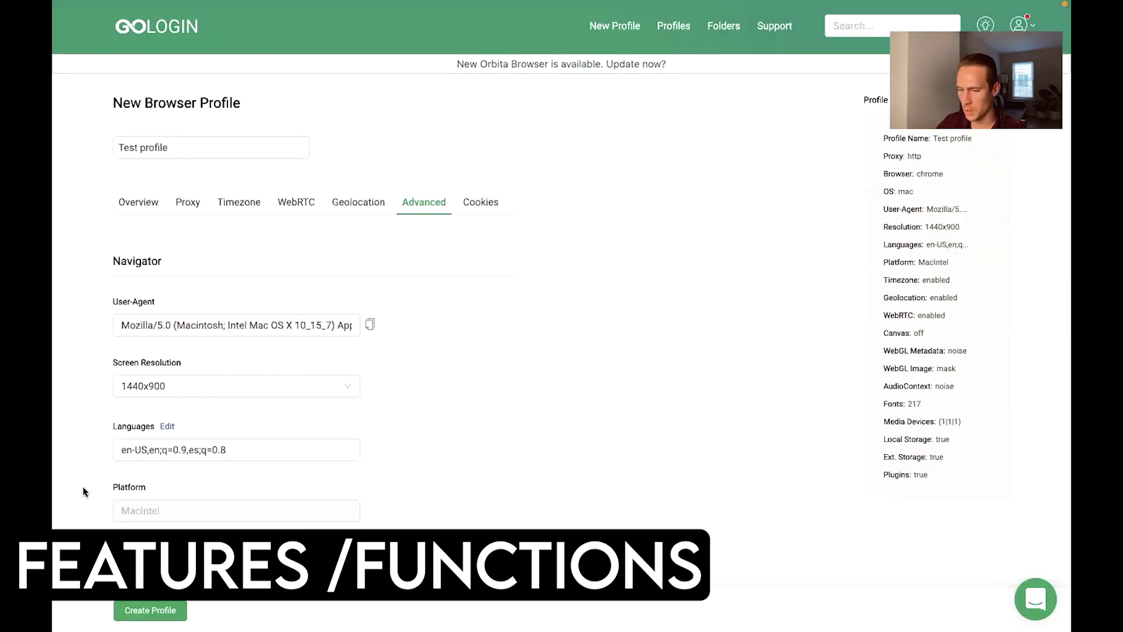
{"action": "left_click", "coordinate": [124, 612]}
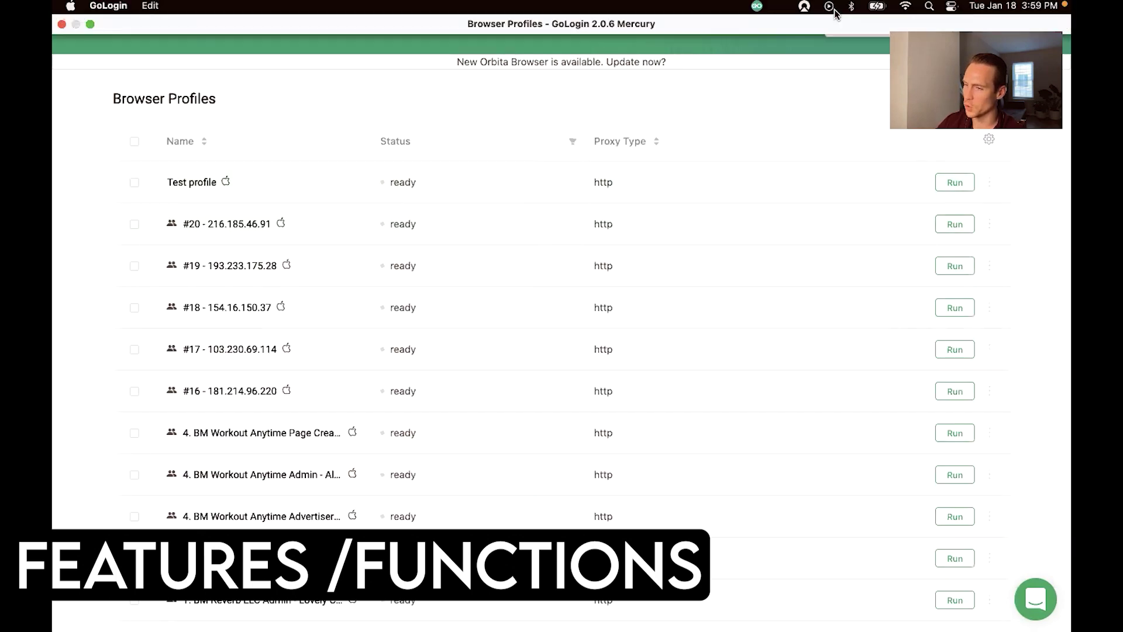
Create a folder named Test on the Folders page and go back to Browser Profiles
{"action": "left_click", "coordinate": [721, 29]}
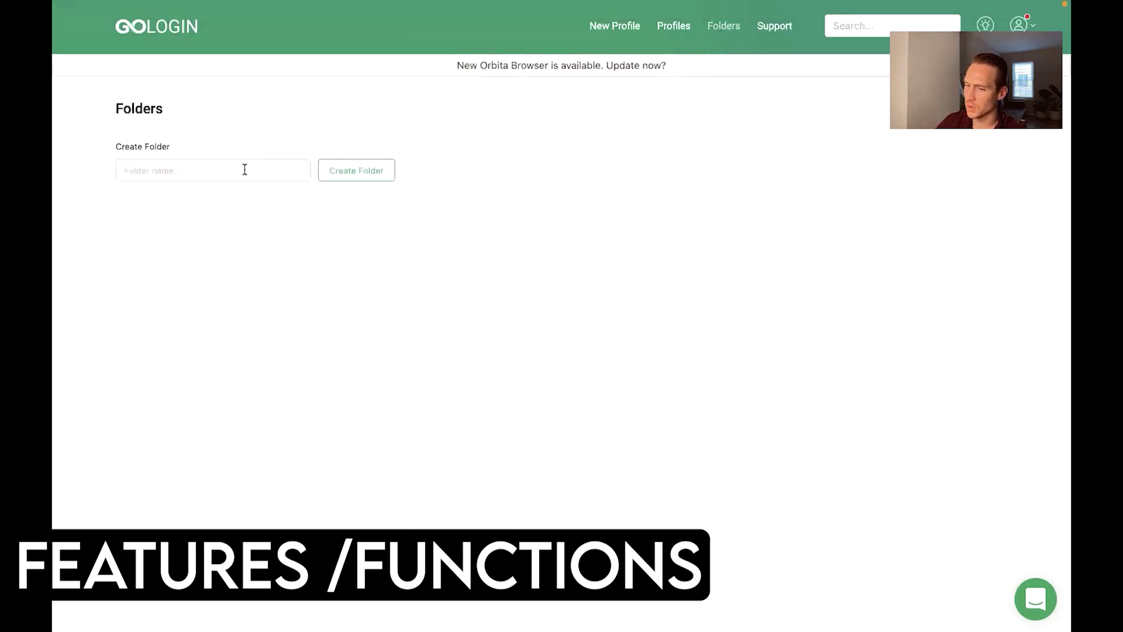
{"action": "left_click", "coordinate": [349, 172]}
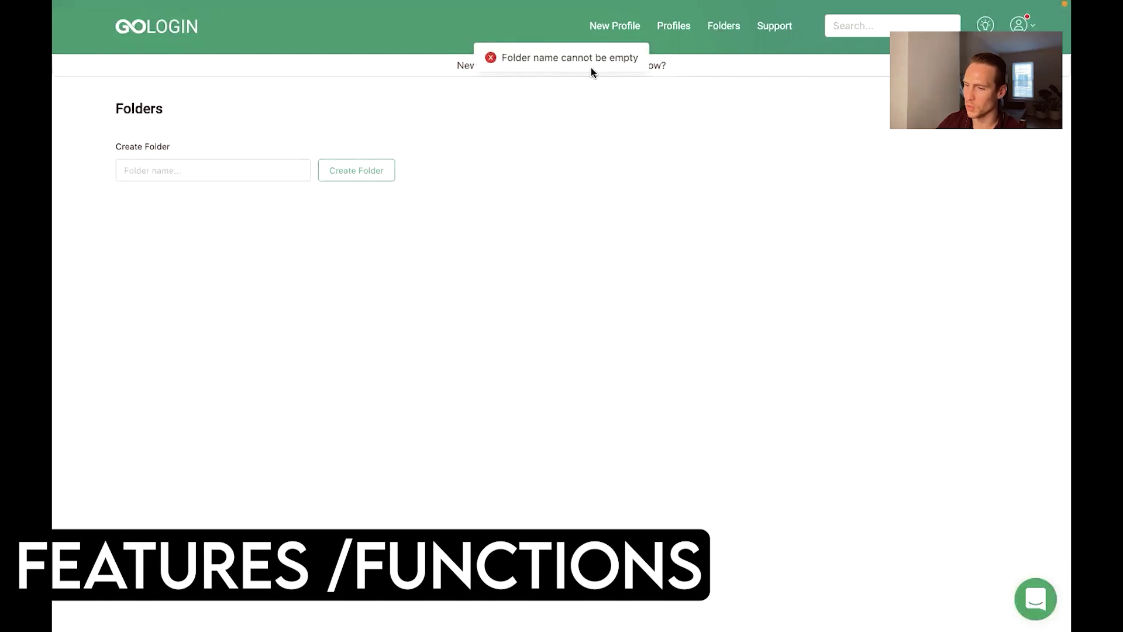
{"action": "left_click", "coordinate": [203, 170]}
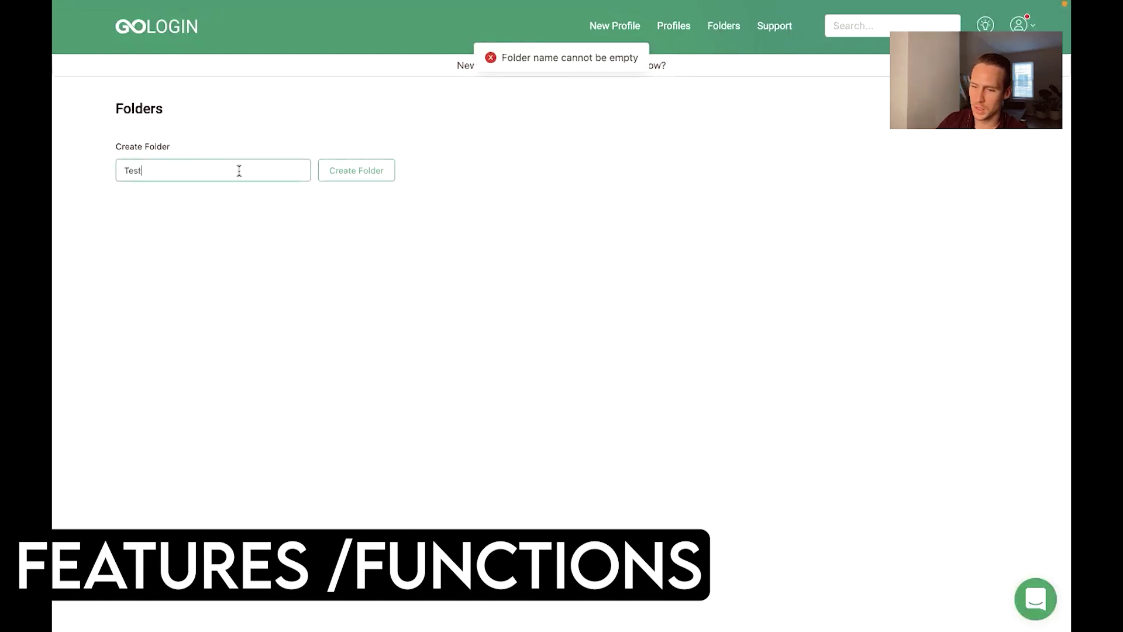
{"action": "left_click", "coordinate": [341, 171]}
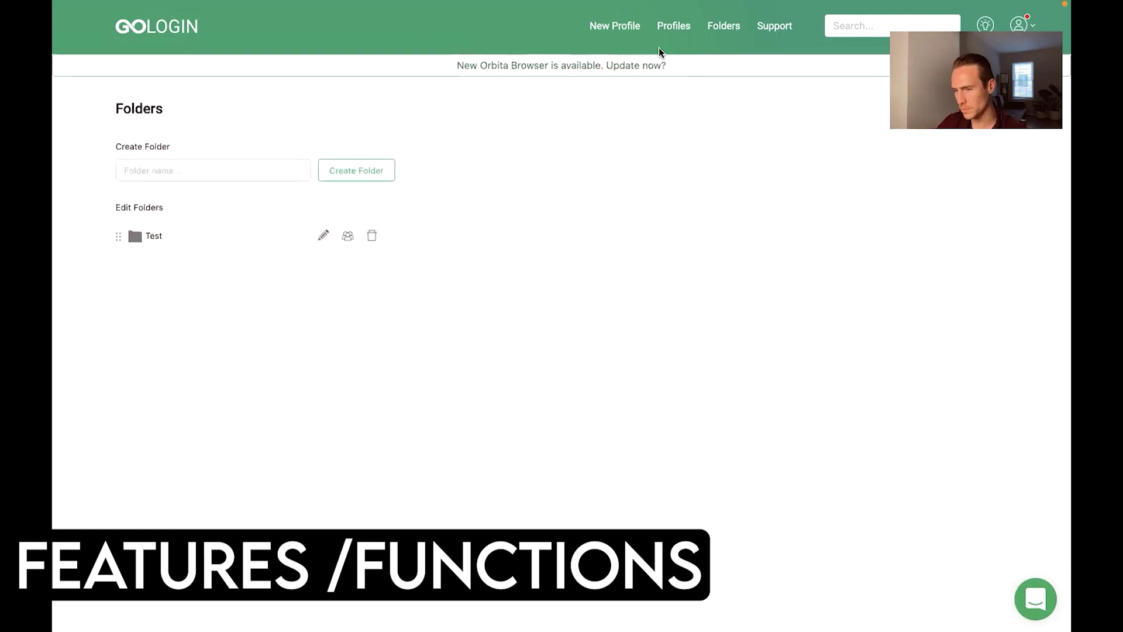
{"action": "left_click", "coordinate": [670, 25]}
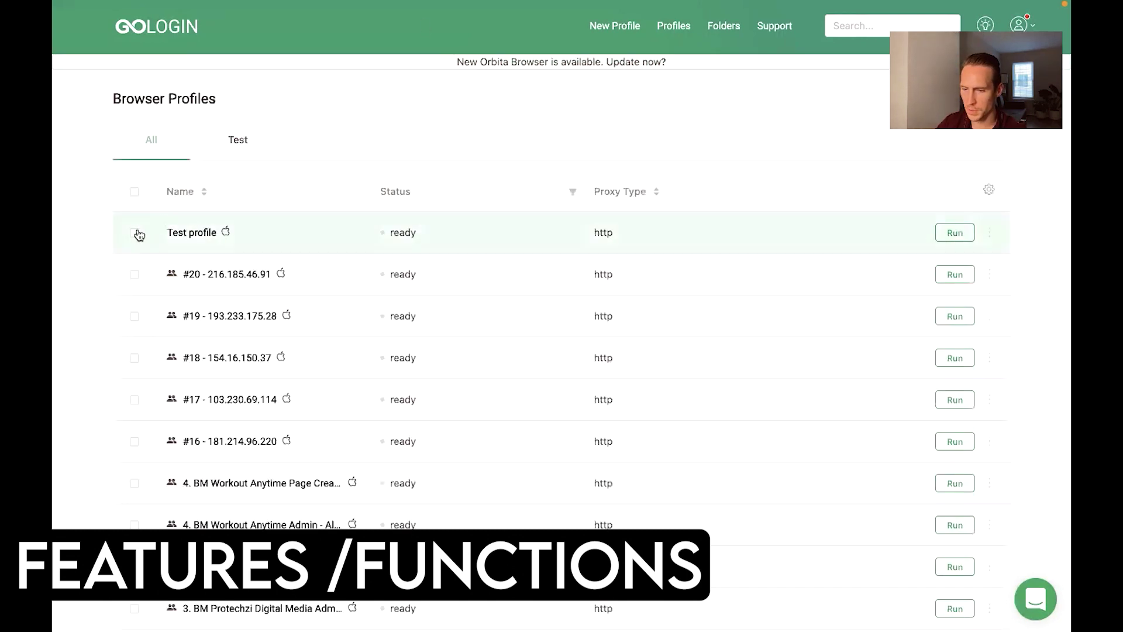
{"action": "left_click", "coordinate": [138, 234]}
{"action": "left_click", "coordinate": [134, 275]}
{"action": "left_click", "coordinate": [136, 240]}
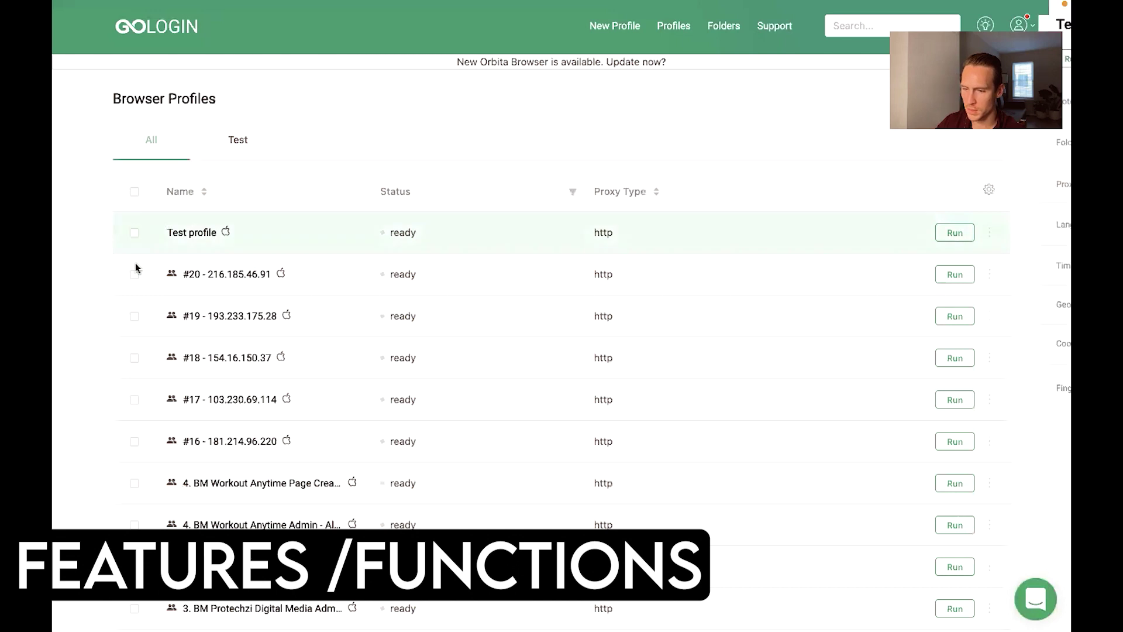
{"action": "left_click", "coordinate": [134, 274]}
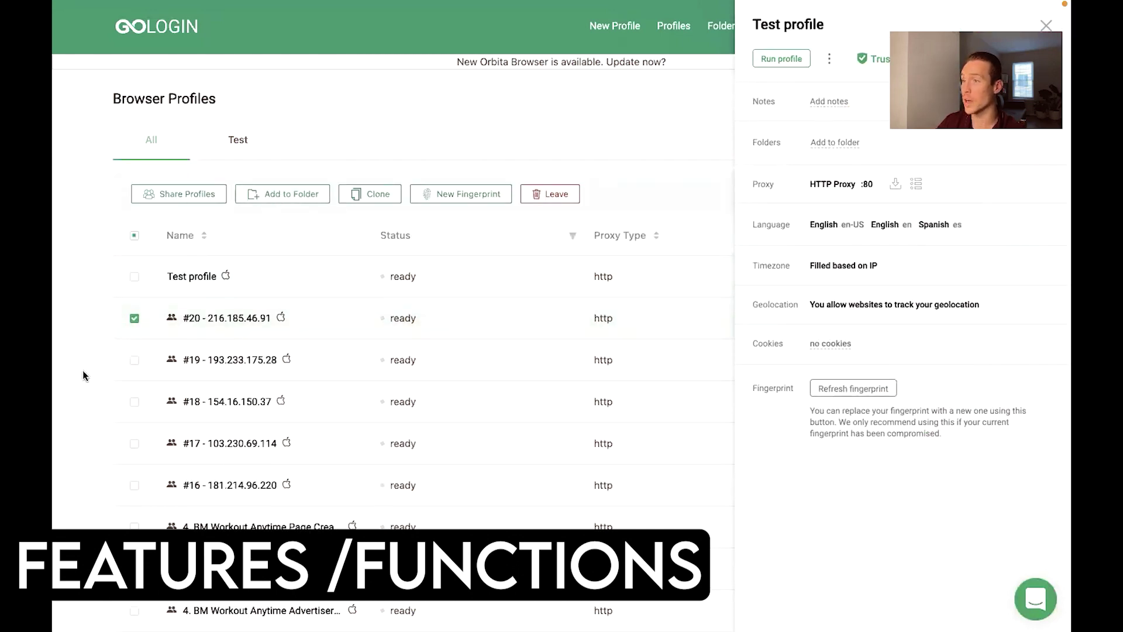
{"action": "left_click", "coordinate": [128, 326]}
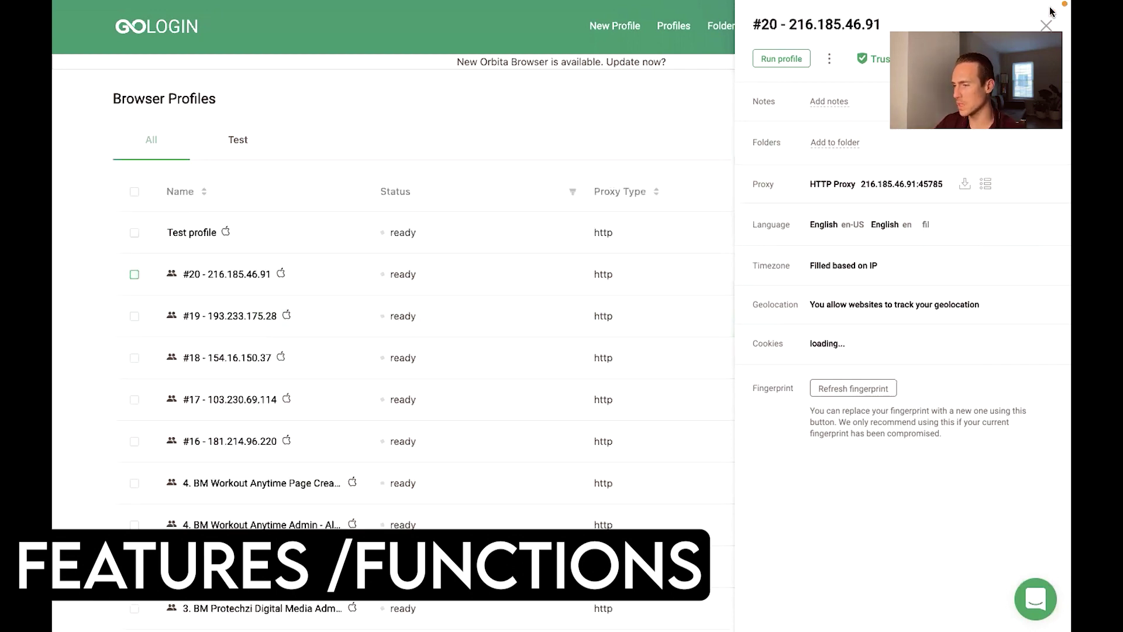
{"action": "left_click", "coordinate": [1046, 26]}
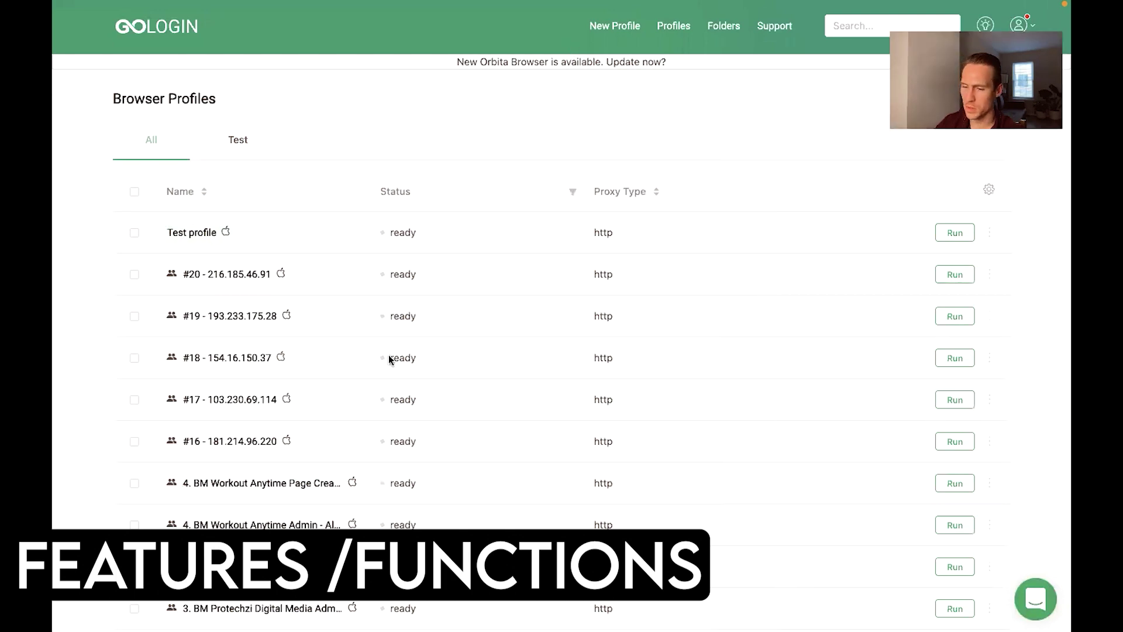
{"action": "scroll", "coordinate": [300, 419], "scroll_direction": "down", "scroll_amount": 3}
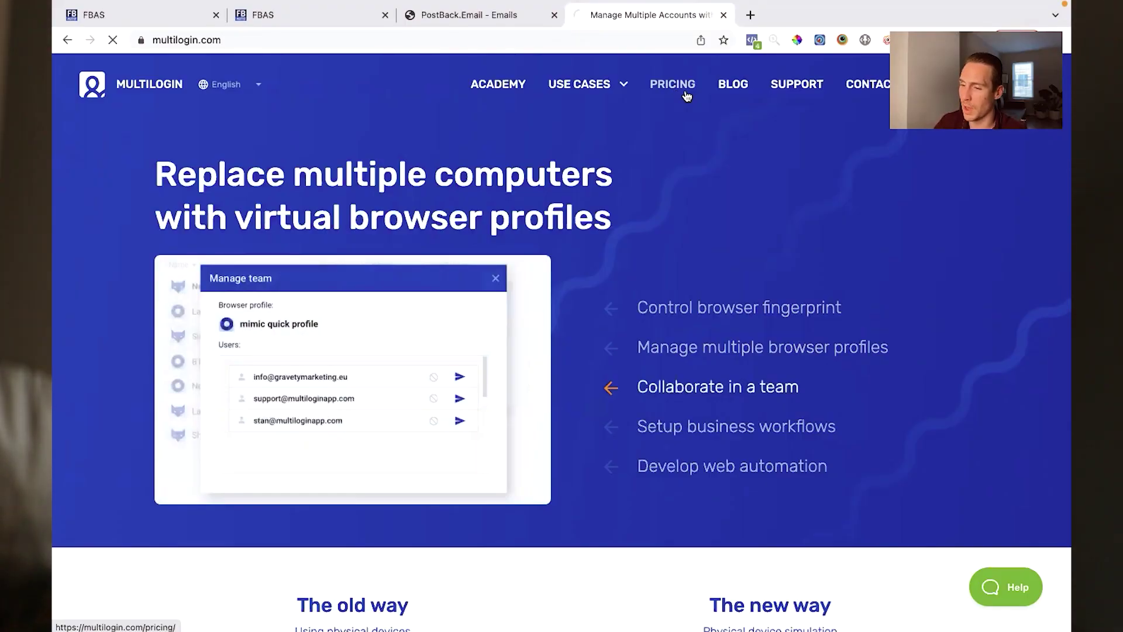
{"action": "left_click", "coordinate": [674, 88]}
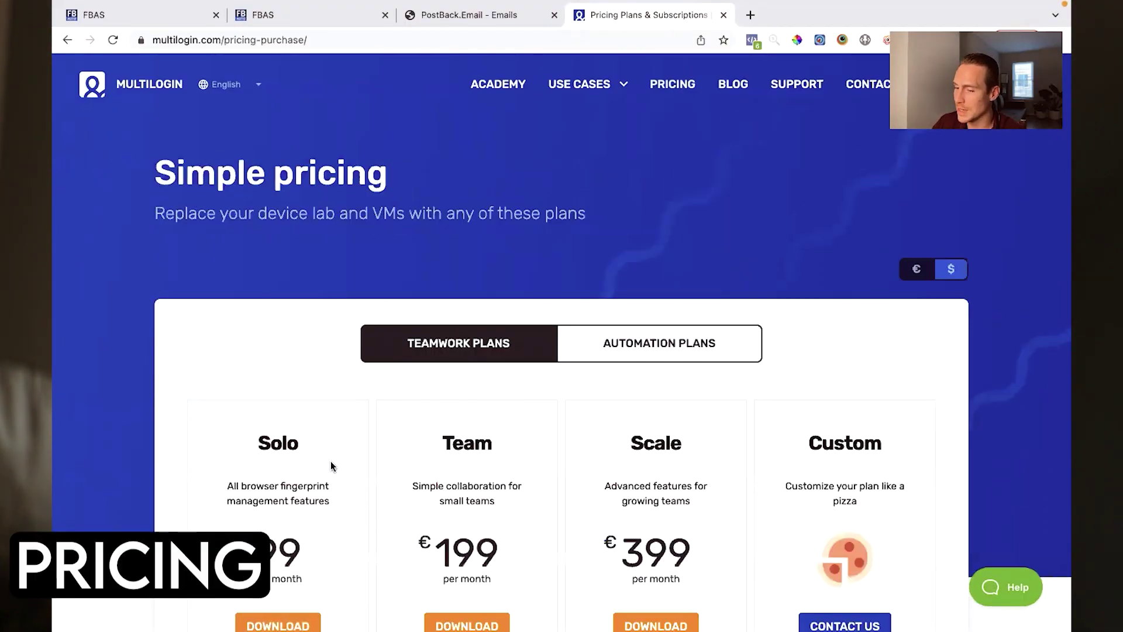
Open the GoLogin pricing page with monthly billing prices shown
{"action": "scroll", "coordinate": [211, 175], "scroll_direction": "down", "scroll_amount": 5}
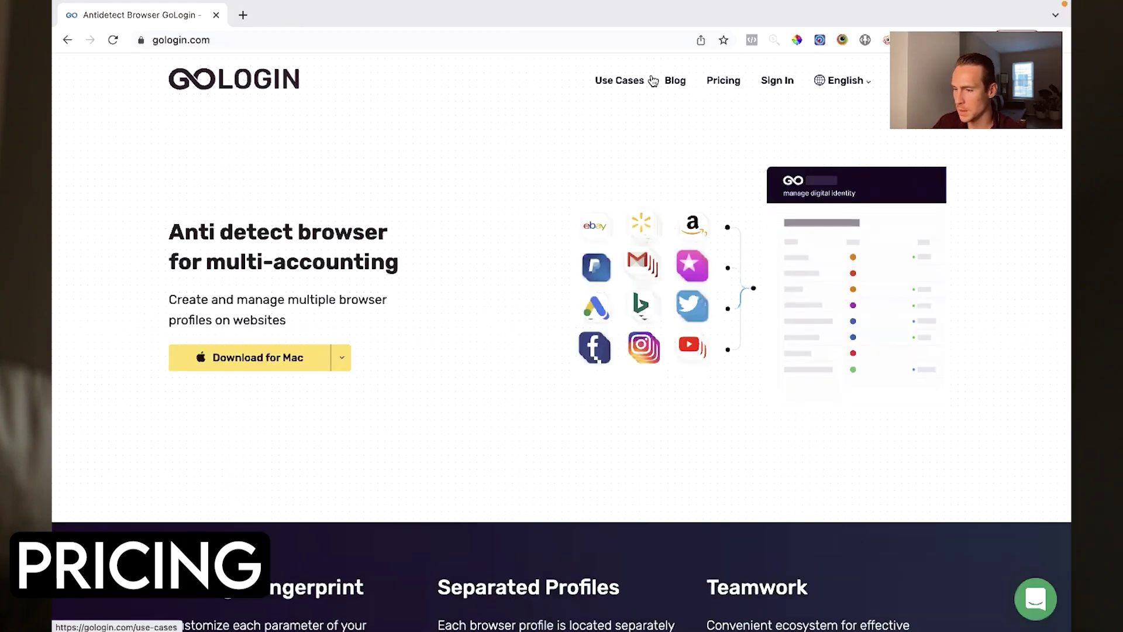
{"action": "left_click", "coordinate": [723, 80]}
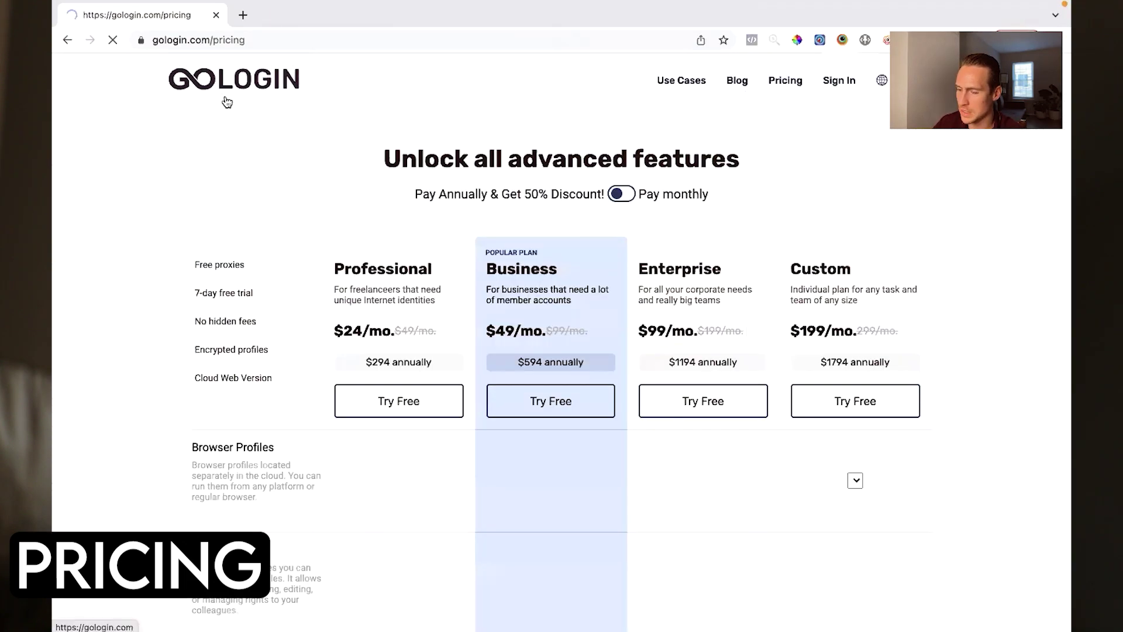
{"action": "scroll", "coordinate": [708, 133], "scroll_direction": "down", "scroll_amount": 1}
{"action": "left_click", "coordinate": [699, 145]}
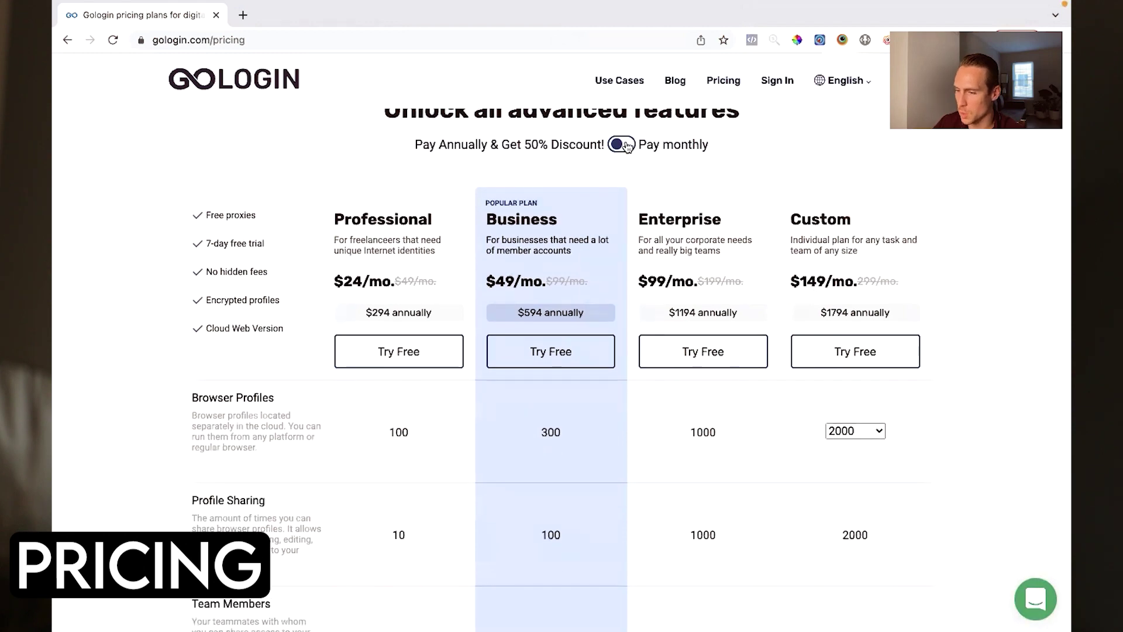
{"action": "scroll", "coordinate": [82, 299], "scroll_direction": "up", "scroll_amount": 1}
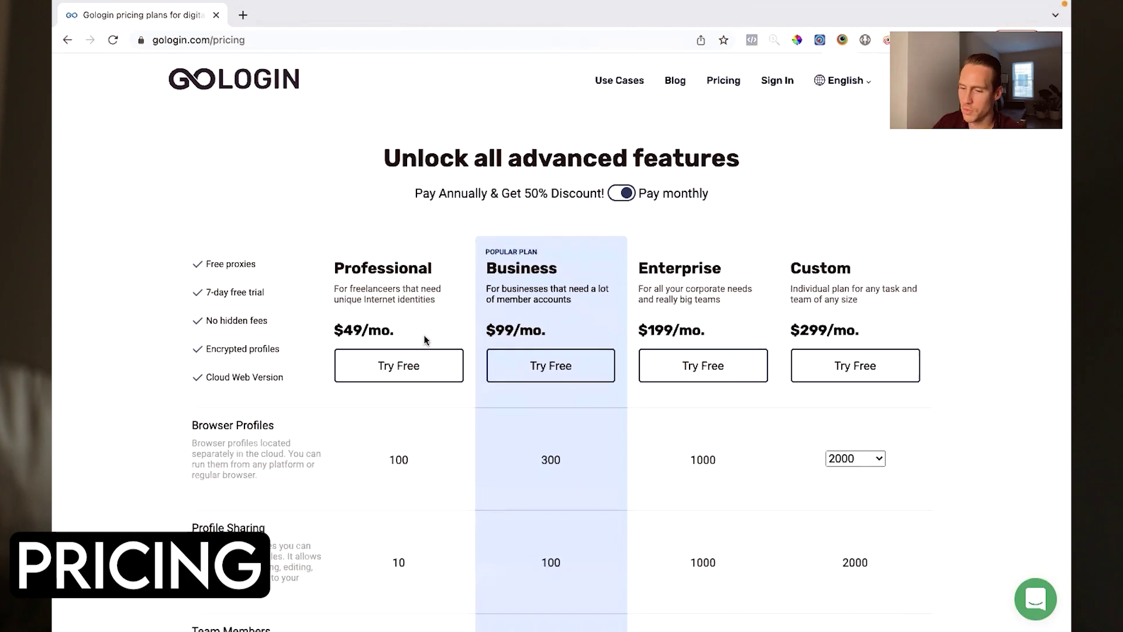
{"action": "scroll", "coordinate": [387, 261], "scroll_direction": "down", "scroll_amount": 2}
Scroll through Multilogin's pricing for comparison, then return to GoLogin's pricing
{"action": "key", "text": "ctrl+Left"}
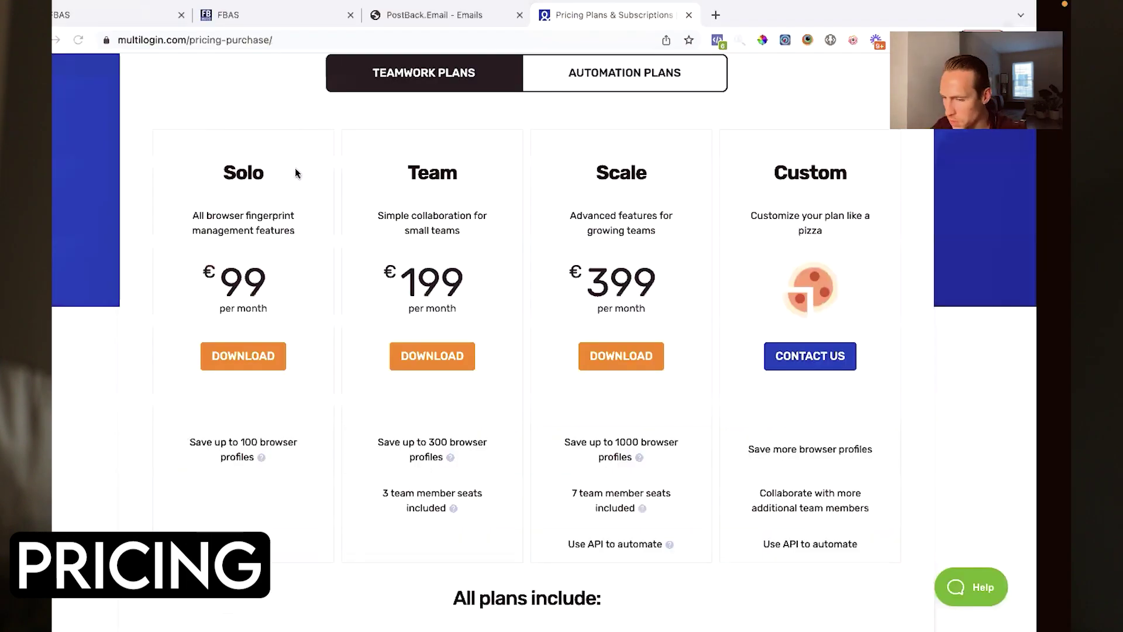
{"action": "scroll", "coordinate": [292, 381], "scroll_direction": "down", "scroll_amount": 1}
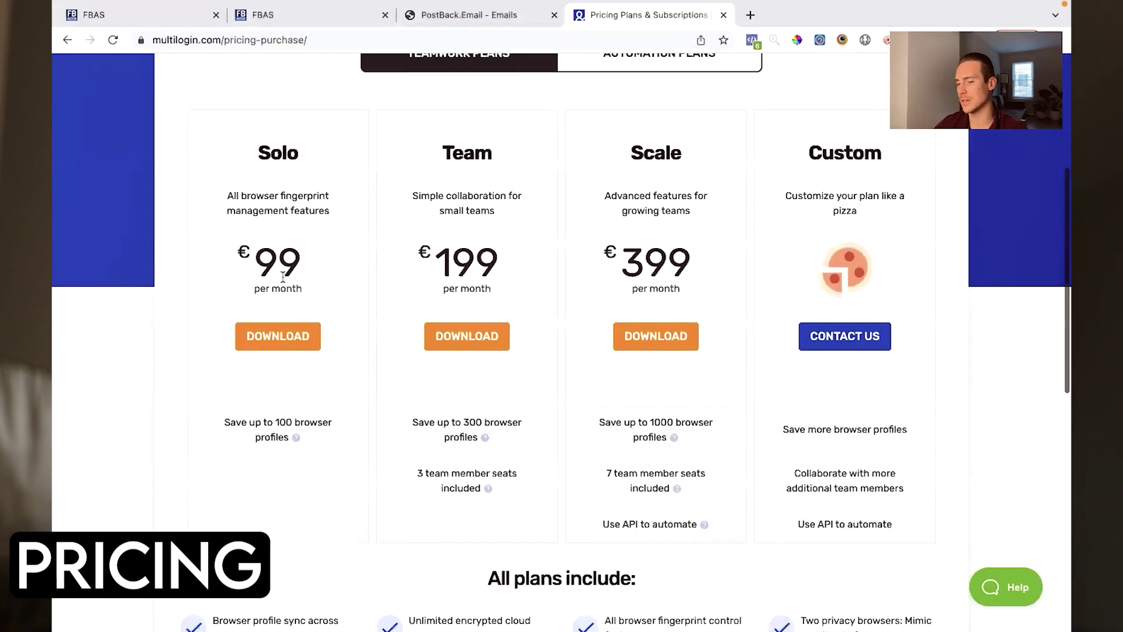
{"action": "scroll", "coordinate": [285, 333], "scroll_direction": "down", "scroll_amount": 1}
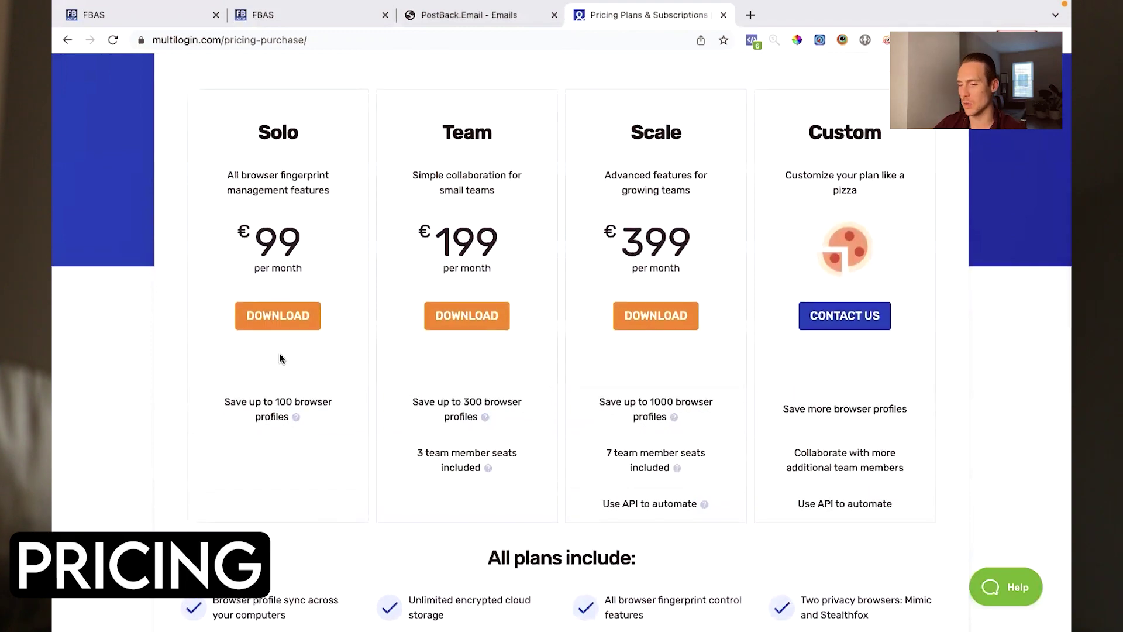
{"action": "scroll", "coordinate": [281, 359], "scroll_direction": "down", "scroll_amount": 5}
{"action": "scroll", "coordinate": [281, 358], "scroll_direction": "up", "scroll_amount": 6}
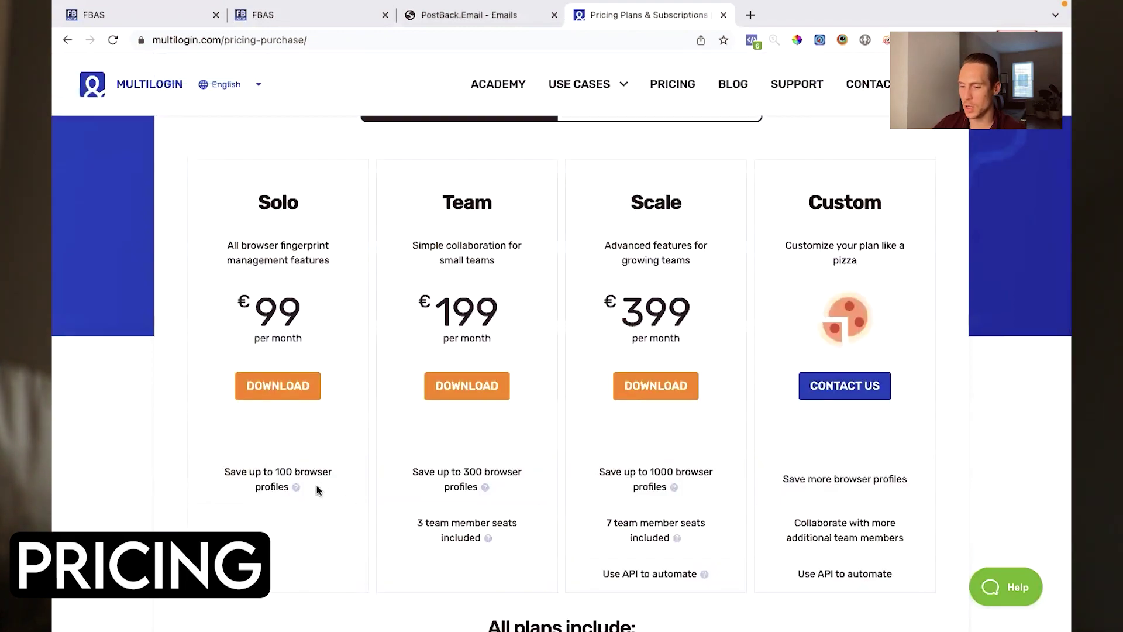
{"action": "key", "text": "ctrl+Right"}
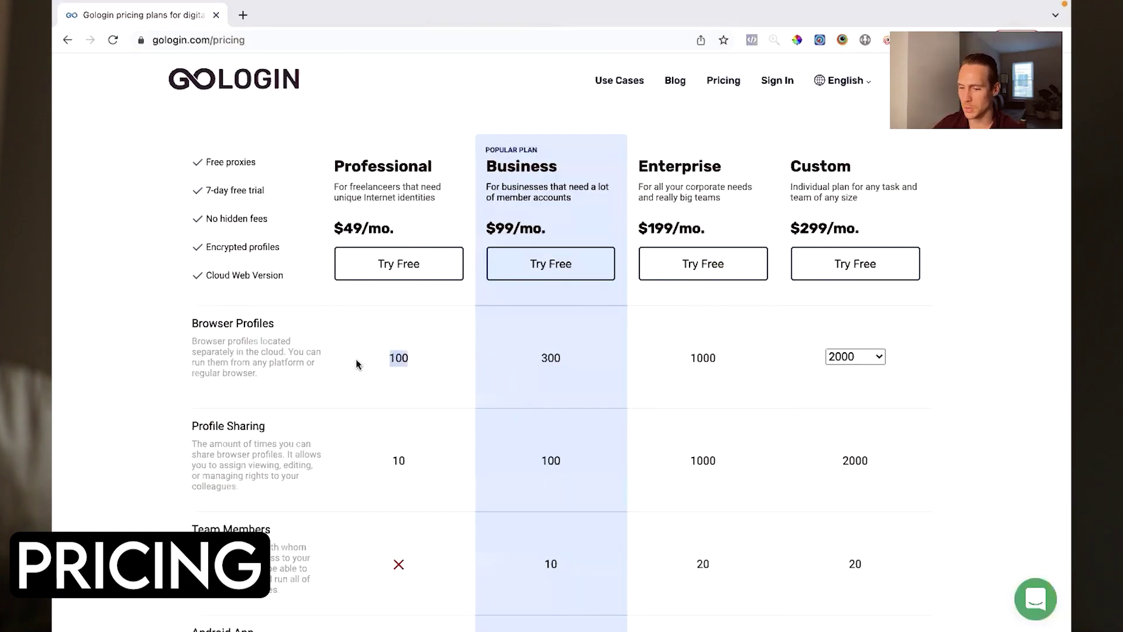
Highlight the Team plan's limits of 300 browser profiles and 3 team member seats
{"action": "scroll", "coordinate": [98, 448], "scroll_direction": "down", "scroll_amount": 3}
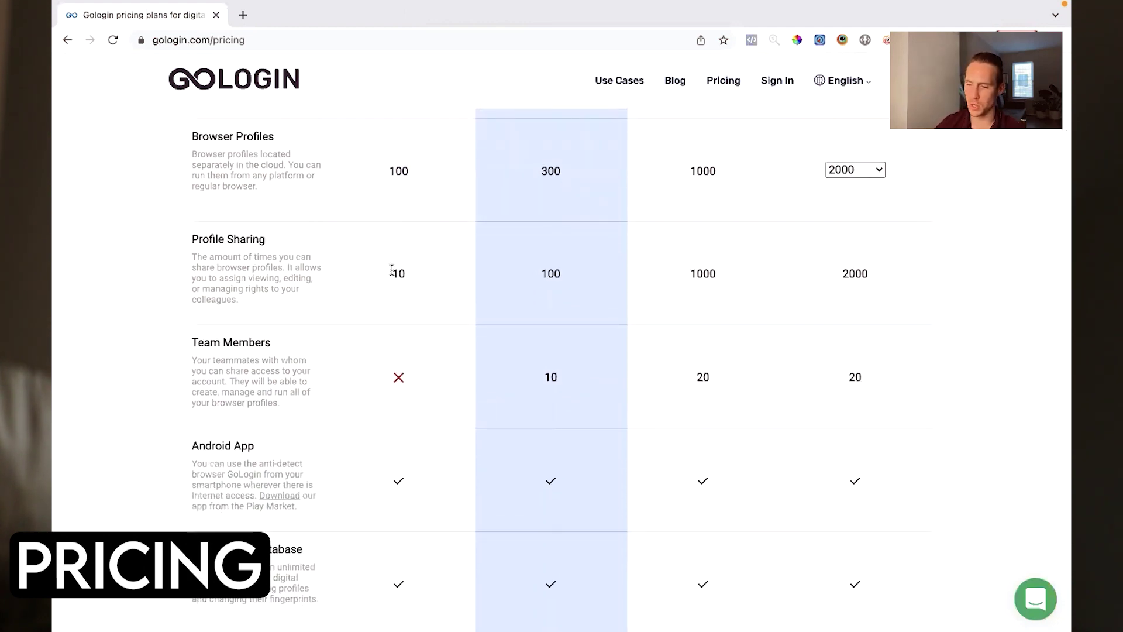
{"action": "left_click", "coordinate": [507, 303]}
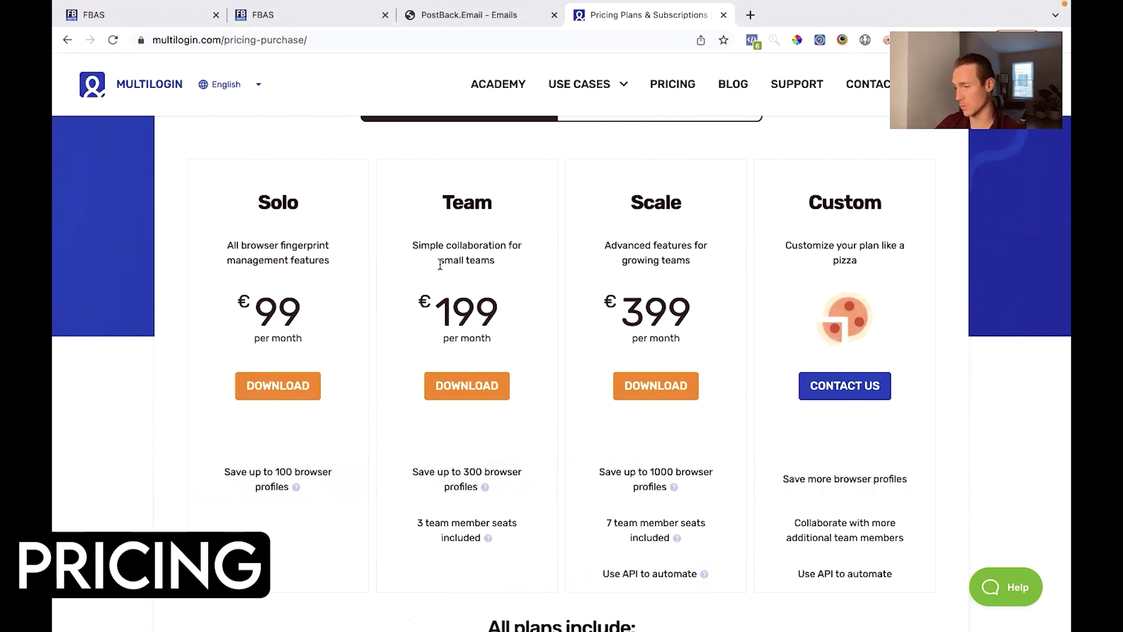
{"action": "double_click", "coordinate": [517, 476]}
{"action": "left_click_drag", "start_coordinate": [475, 529], "coordinate": [426, 529]}
{"action": "left_click", "coordinate": [426, 529]}
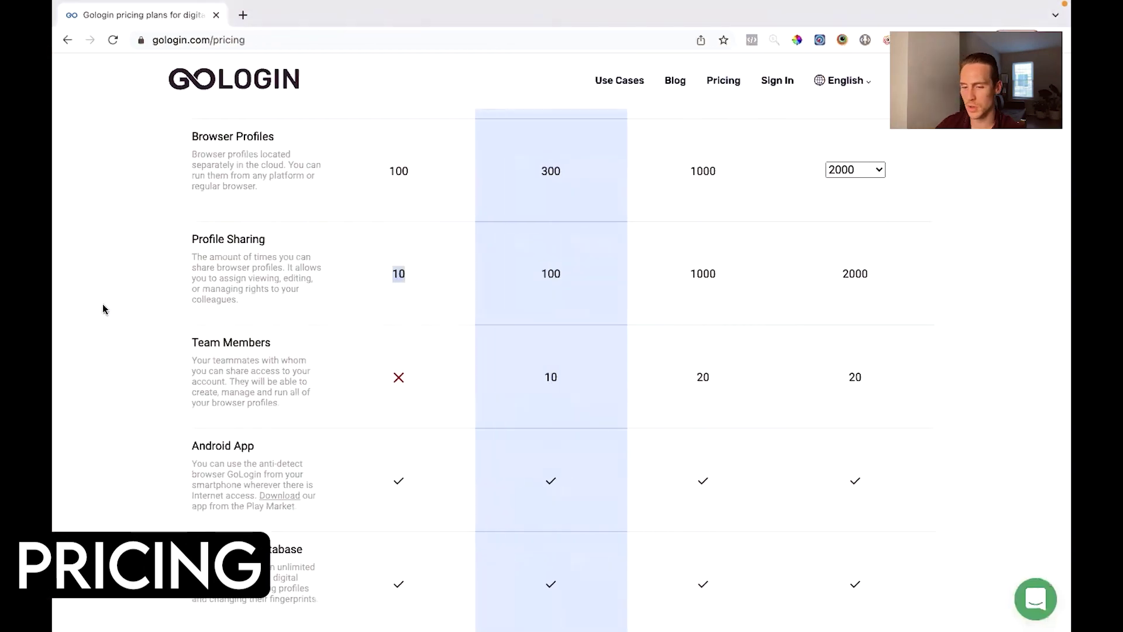
{"action": "scroll", "coordinate": [103, 303], "scroll_direction": "down", "scroll_amount": 3}
{"action": "scroll", "coordinate": [408, 264], "scroll_direction": "up", "scroll_amount": 5}
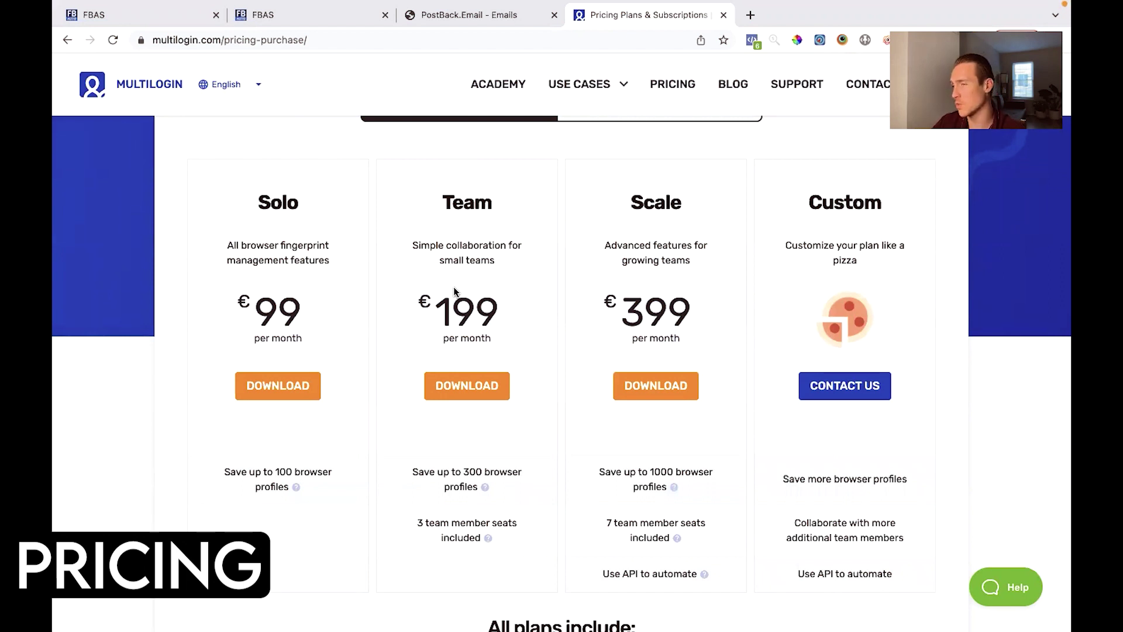
{"action": "scroll", "coordinate": [430, 366], "scroll_direction": "down", "scroll_amount": 2}
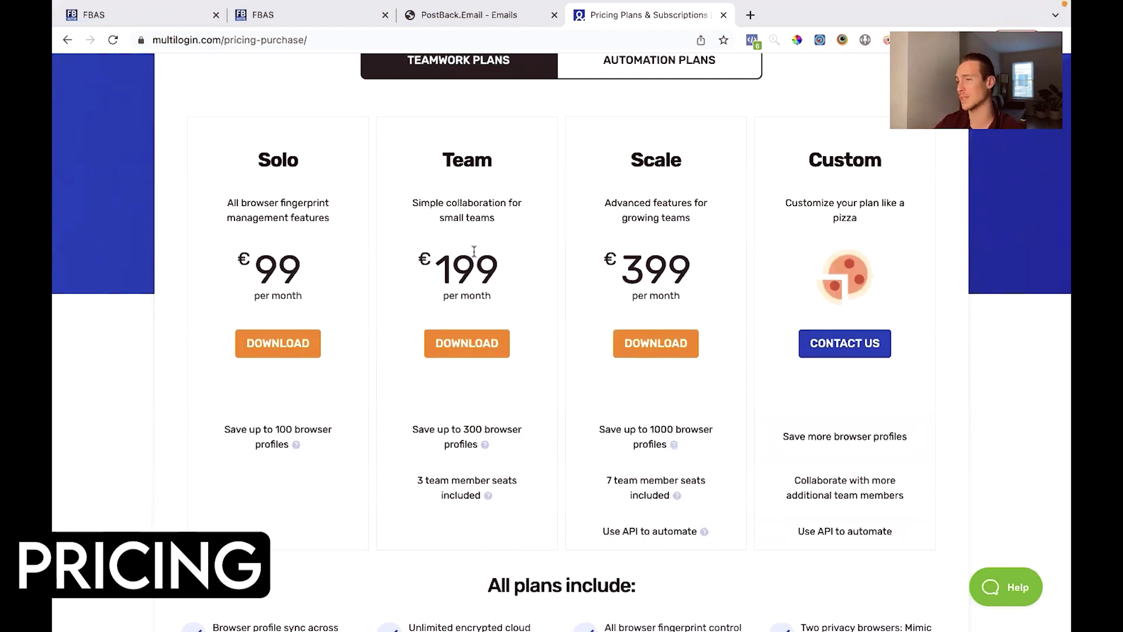
{"action": "left_click_drag", "start_coordinate": [497, 447], "coordinate": [417, 429]}
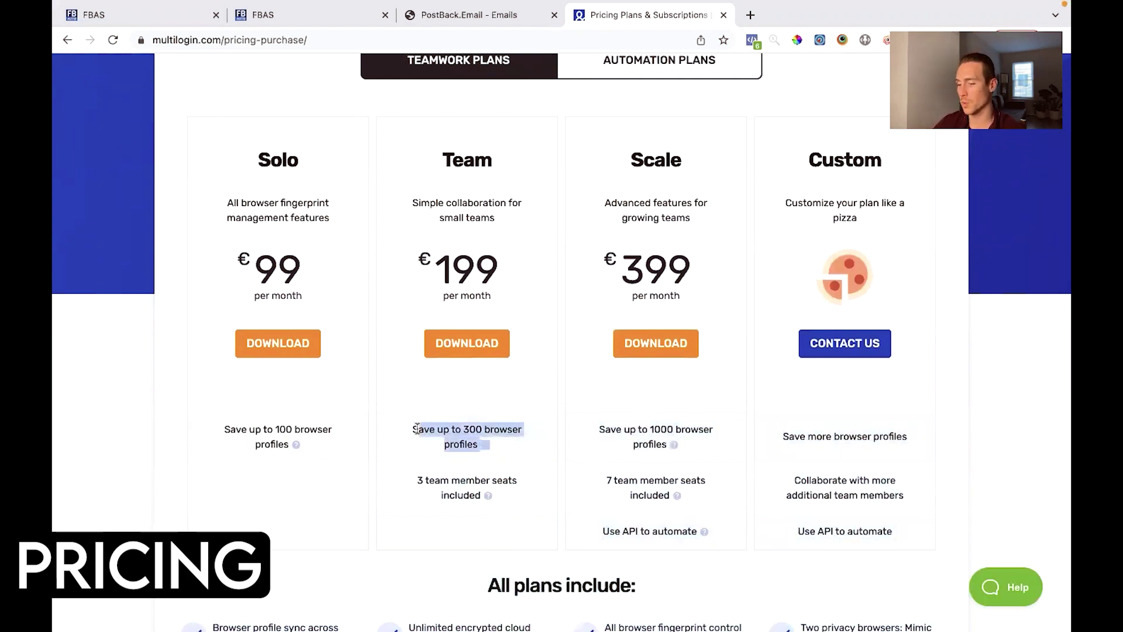
{"action": "left_click_drag", "start_coordinate": [501, 498], "coordinate": [408, 484]}
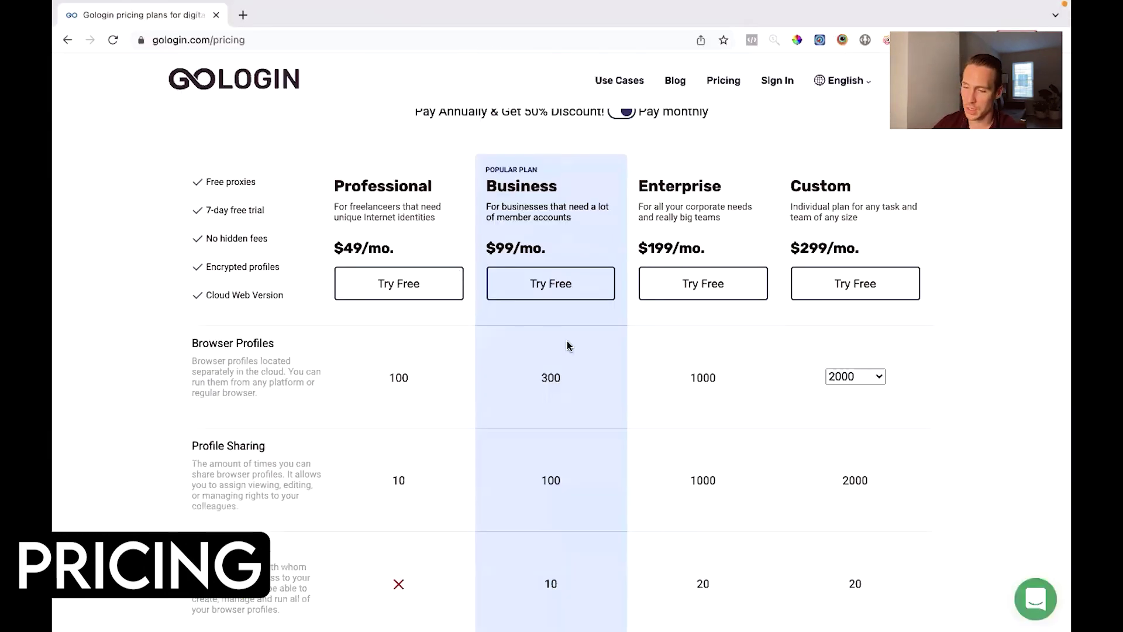
Highlight Business plan limits: 300 profiles, 100 profile sharing, 10 team members, 6 cloud launches
{"action": "scroll", "coordinate": [566, 346], "scroll_direction": "down", "scroll_amount": 2}
{"action": "double_click", "coordinate": [551, 260]}
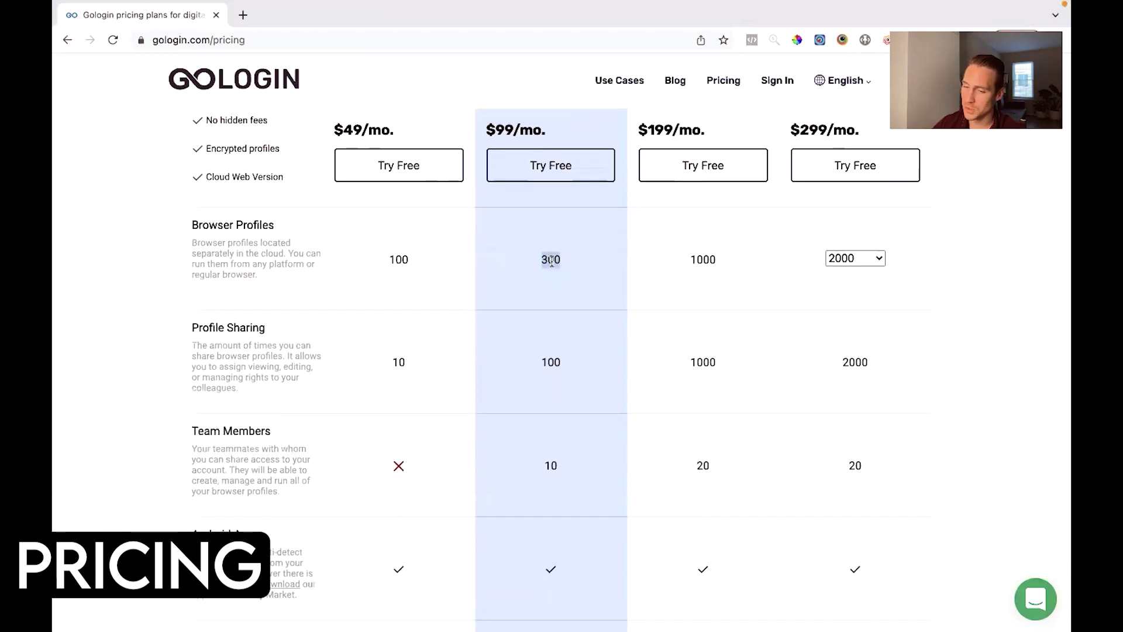
{"action": "double_click", "coordinate": [550, 359]}
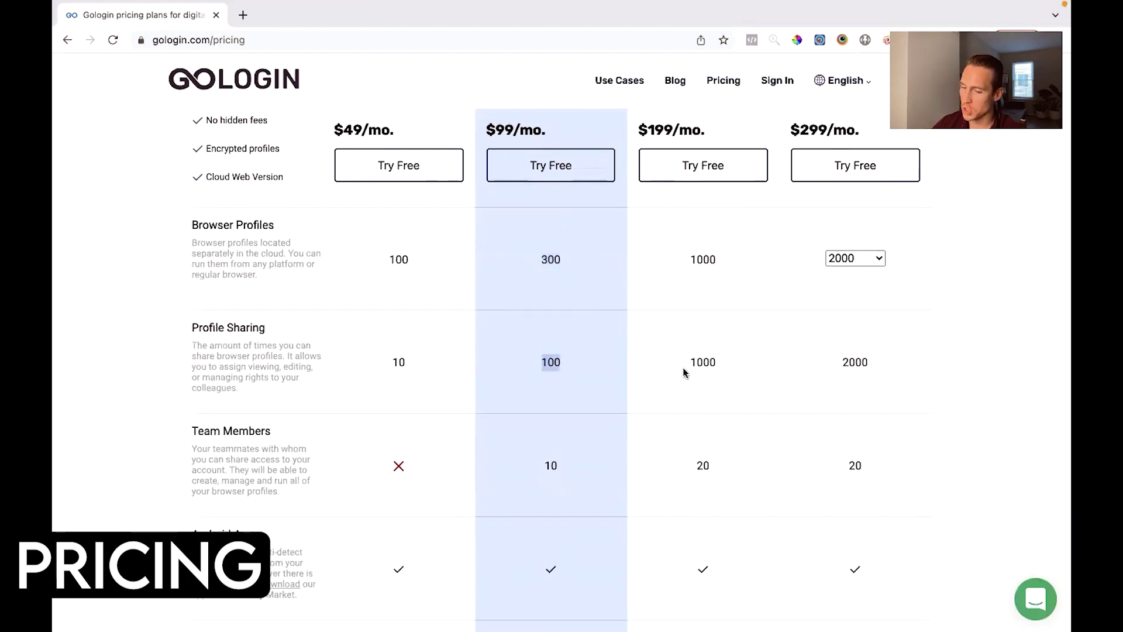
{"action": "left_click", "coordinate": [560, 465]}
{"action": "double_click", "coordinate": [550, 465]}
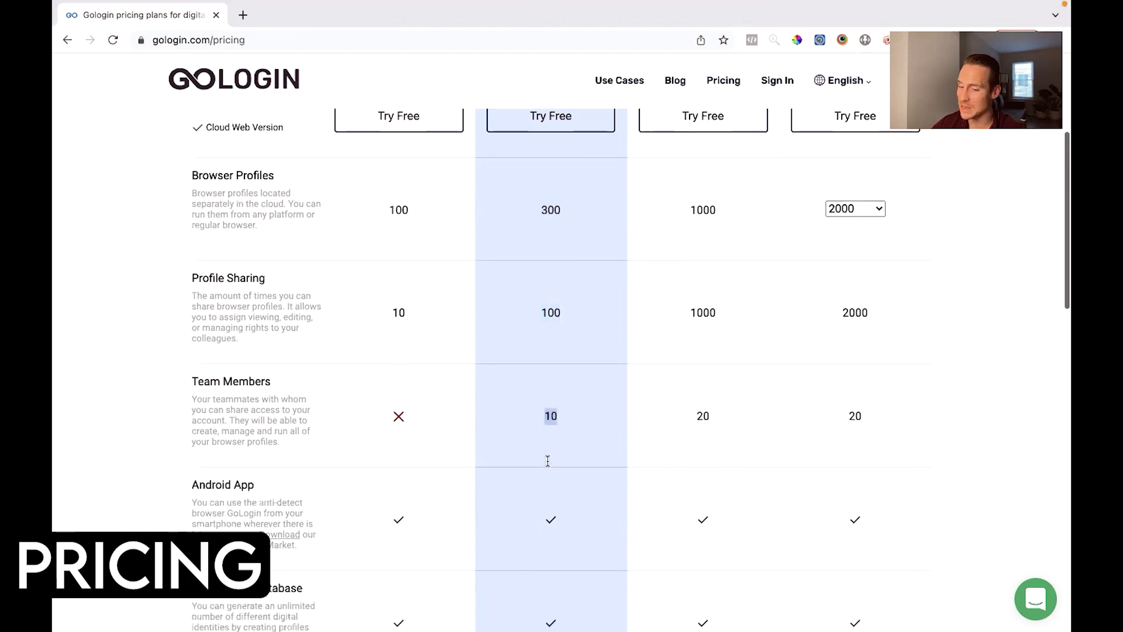
{"action": "scroll", "coordinate": [533, 403], "scroll_direction": "down", "scroll_amount": 6}
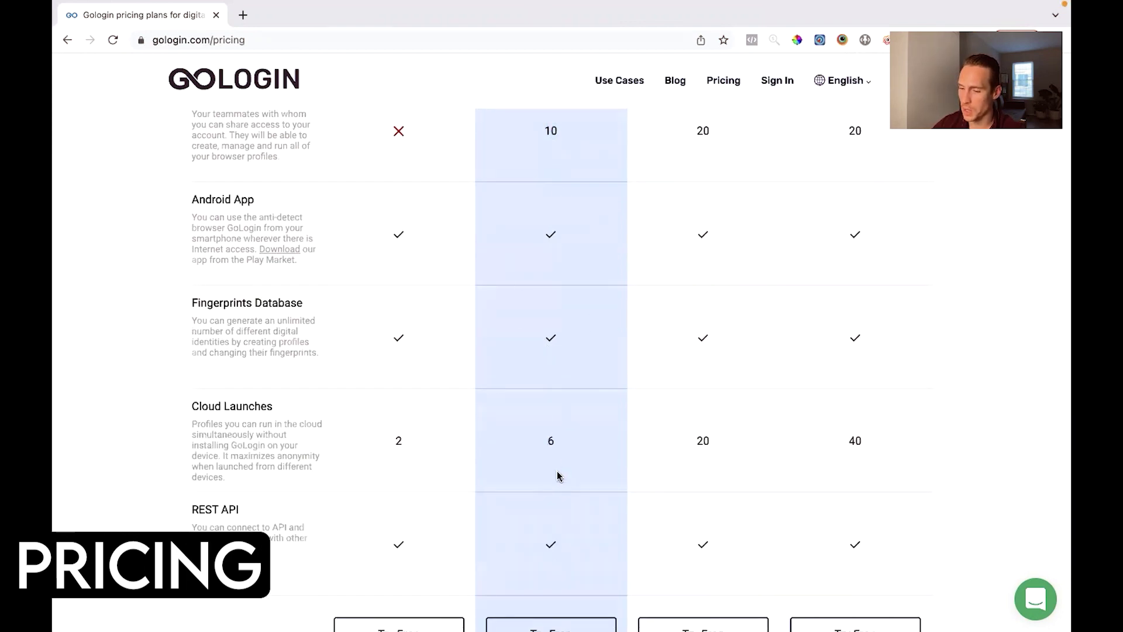
{"action": "double_click", "coordinate": [550, 443]}
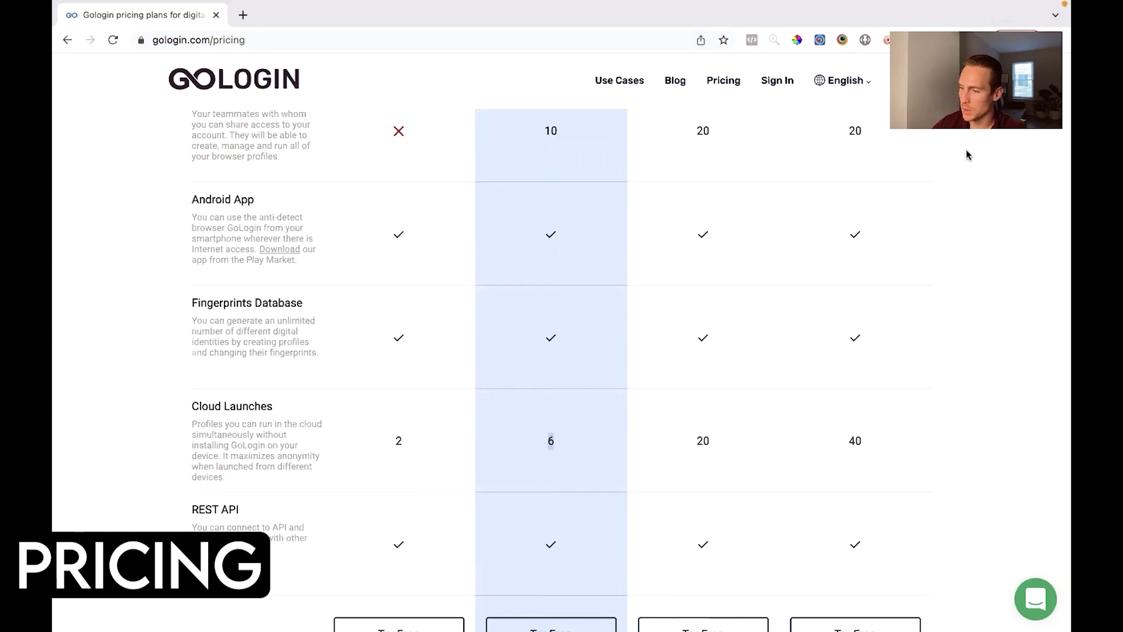
Open the GoLogin Sign In link in a new tab and go to it
{"action": "right_click", "coordinate": [771, 82]}
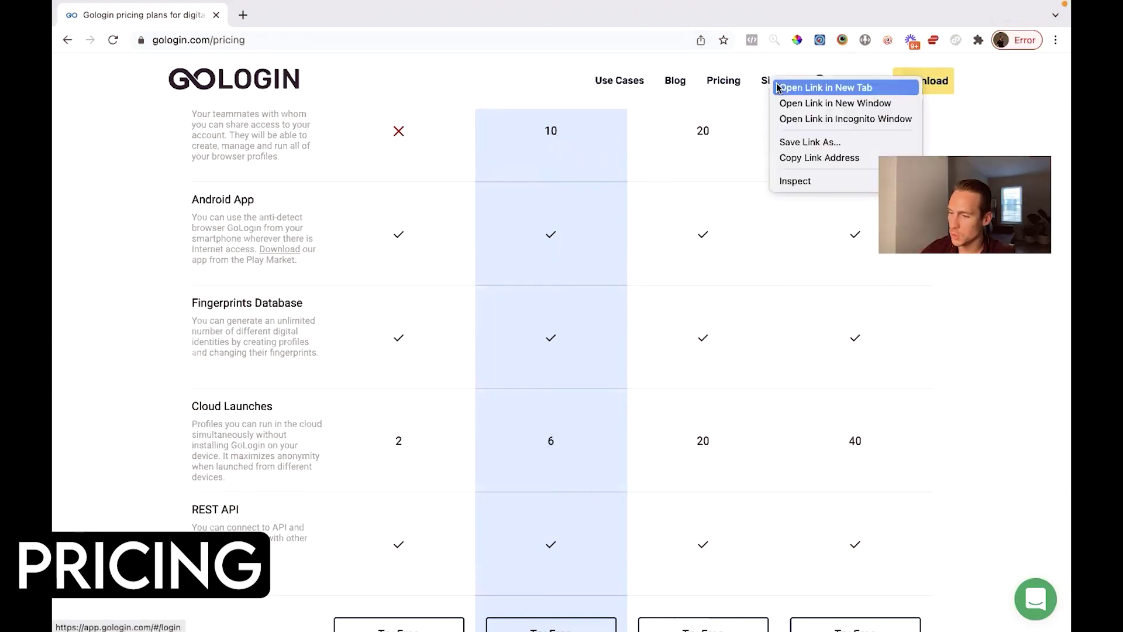
{"action": "left_click", "coordinate": [780, 87]}
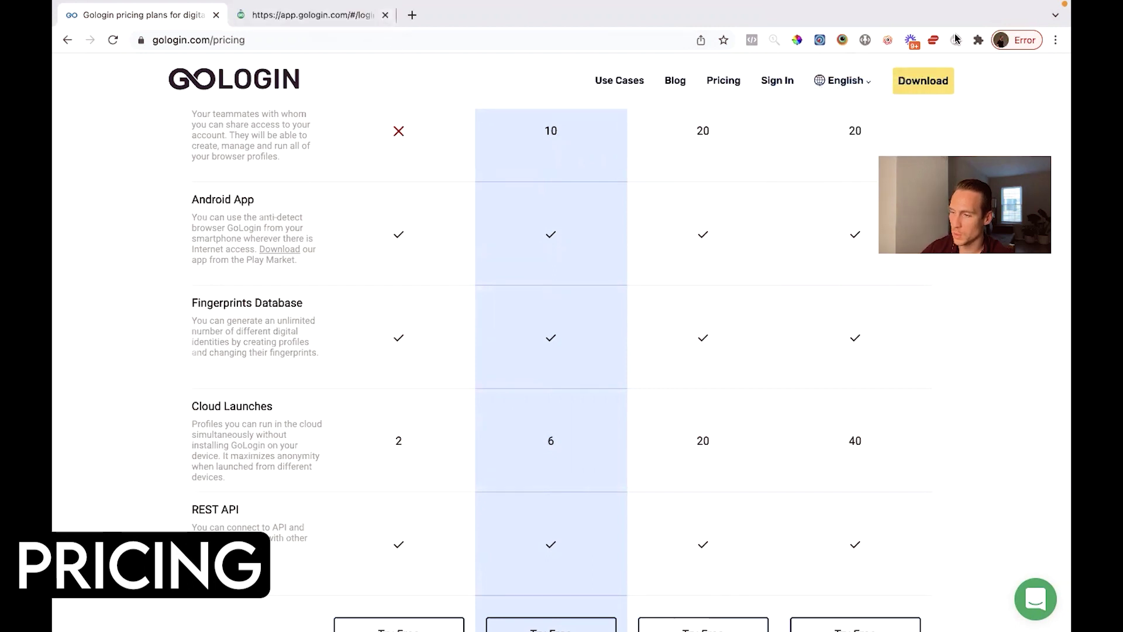
{"action": "left_click", "coordinate": [291, 8]}
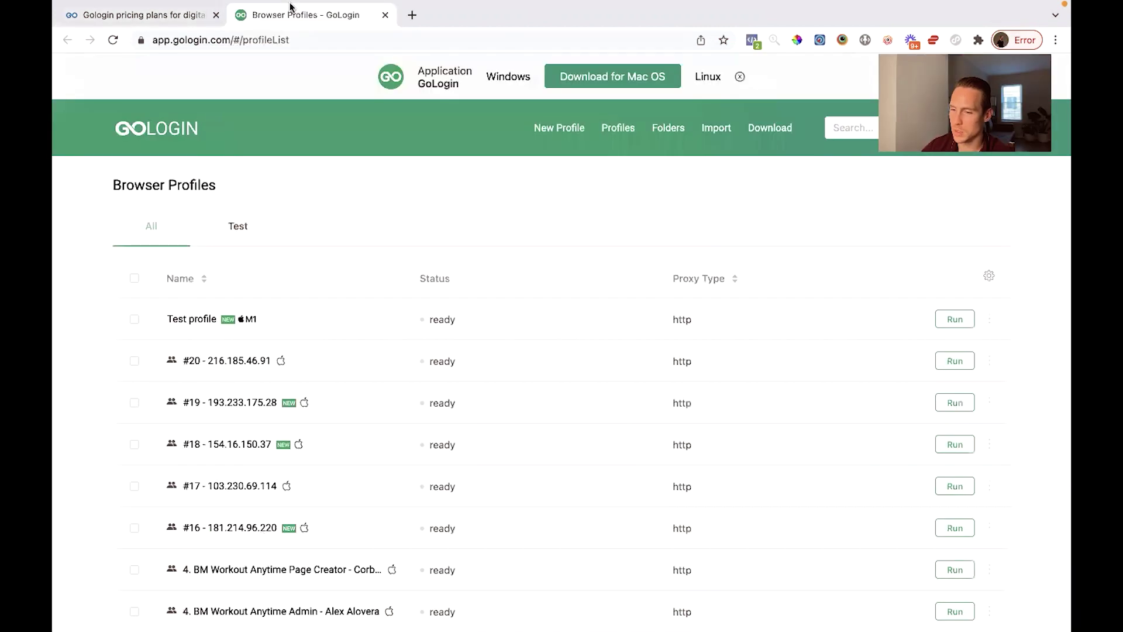
Run profile #20 in the cloud and view its remote browser session
{"action": "left_click", "coordinate": [953, 363]}
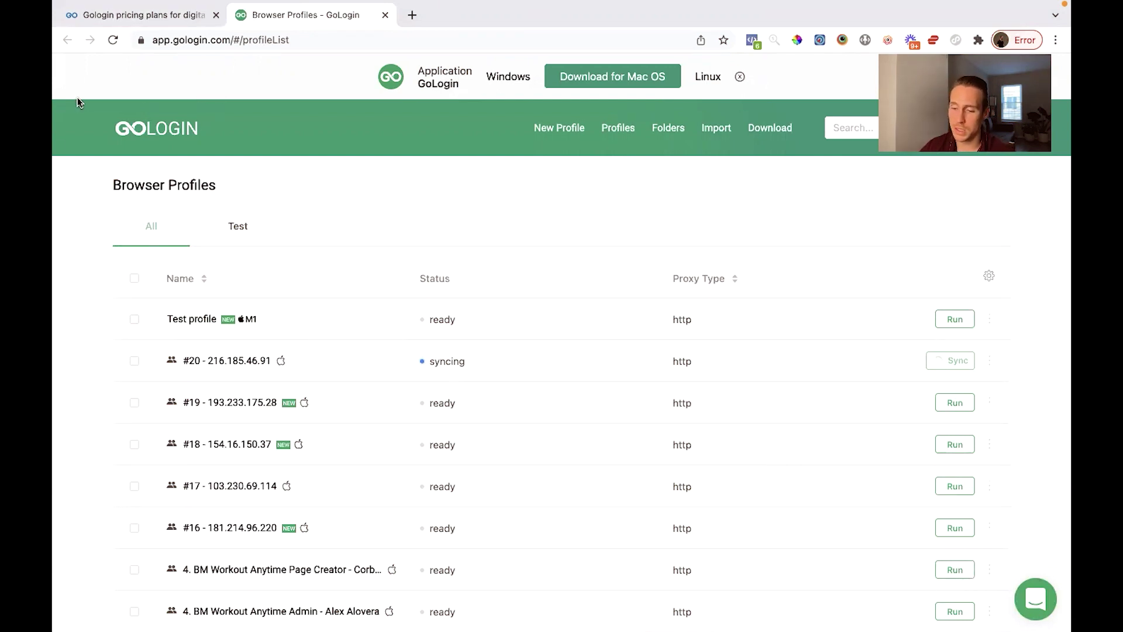
{"action": "scroll", "coordinate": [105, 371], "scroll_direction": "down", "scroll_amount": 3}
{"action": "scroll", "coordinate": [105, 371], "scroll_direction": "up", "scroll_amount": 3}
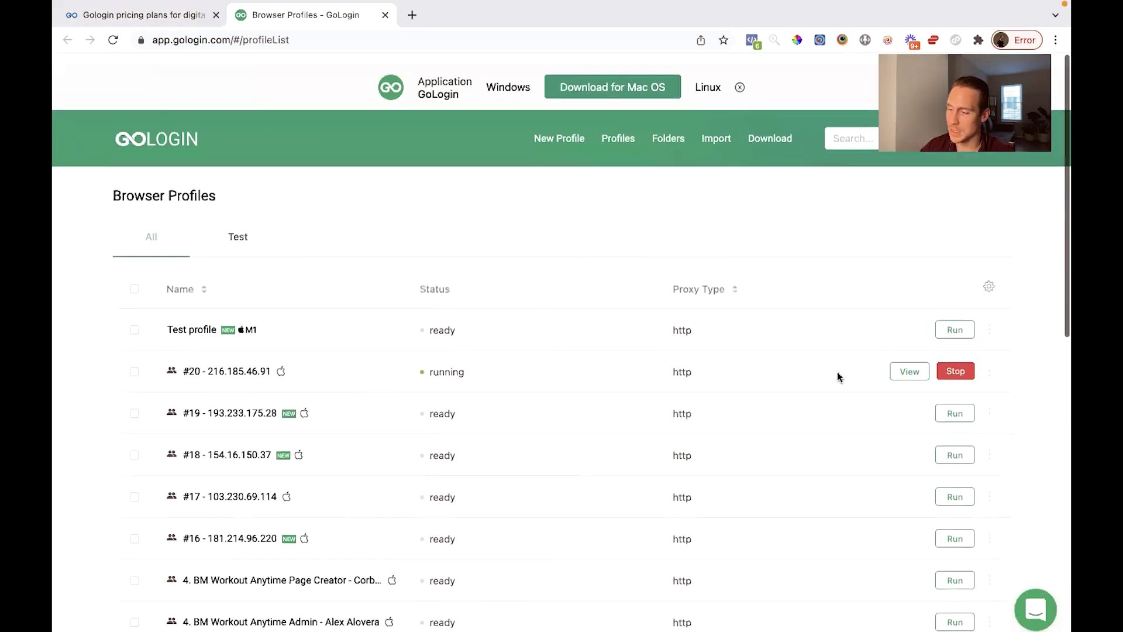
{"action": "left_click", "coordinate": [904, 366]}
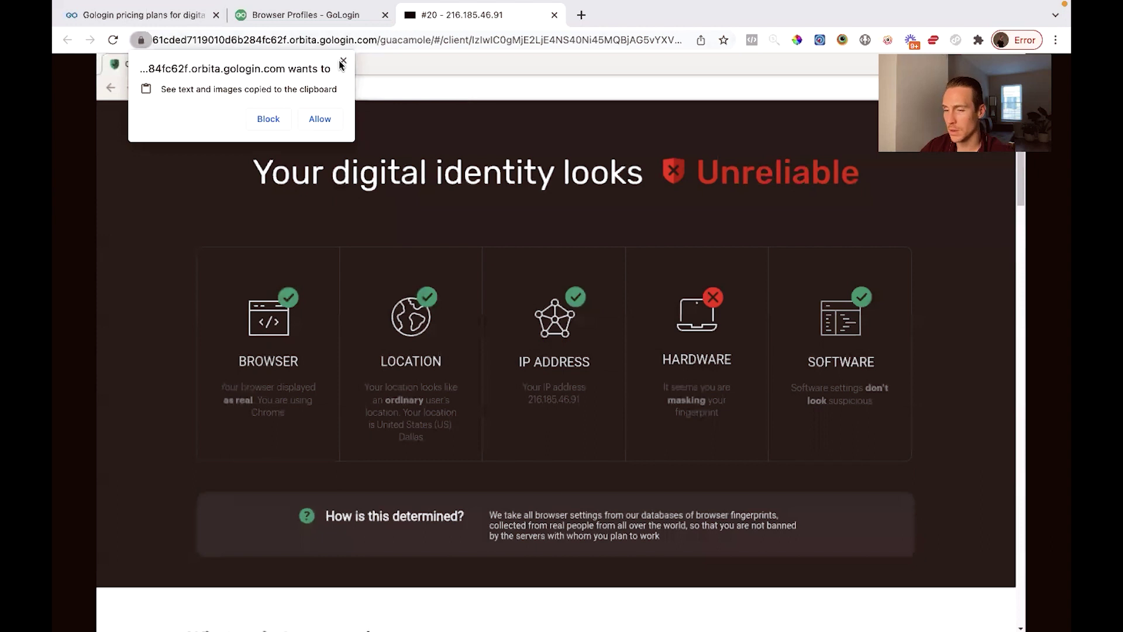
Allow clipboard access and load facebook in a new tab of the #20 remote browser
{"action": "left_click", "coordinate": [322, 121]}
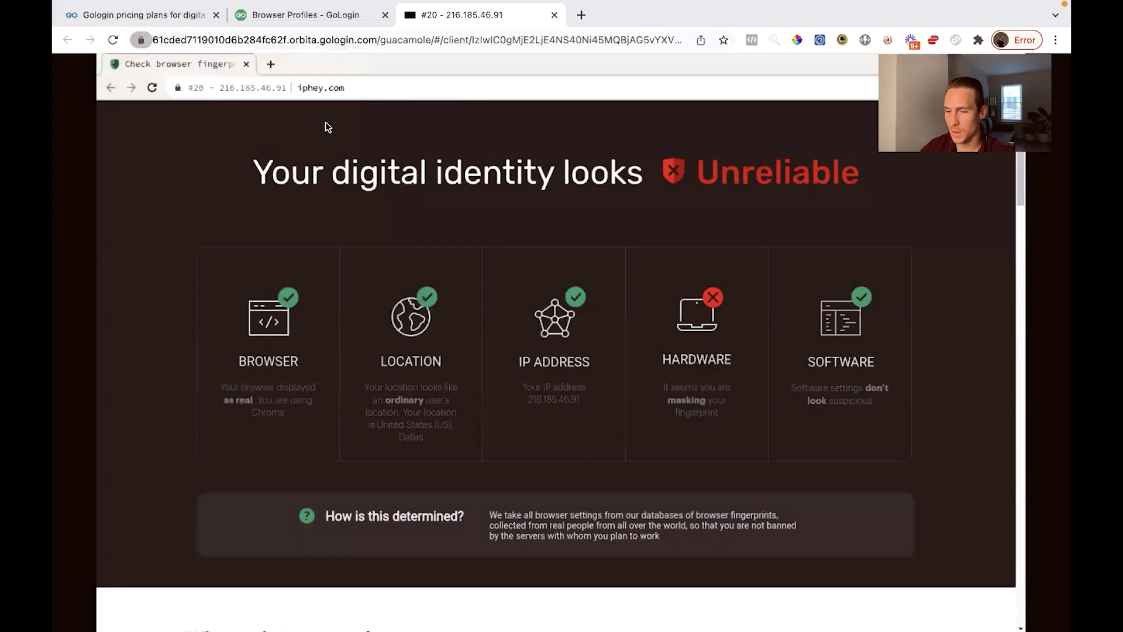
{"action": "left_click", "coordinate": [268, 65]}
{"action": "type", "text": "facebook"}
{"action": "key", "text": "Return"}
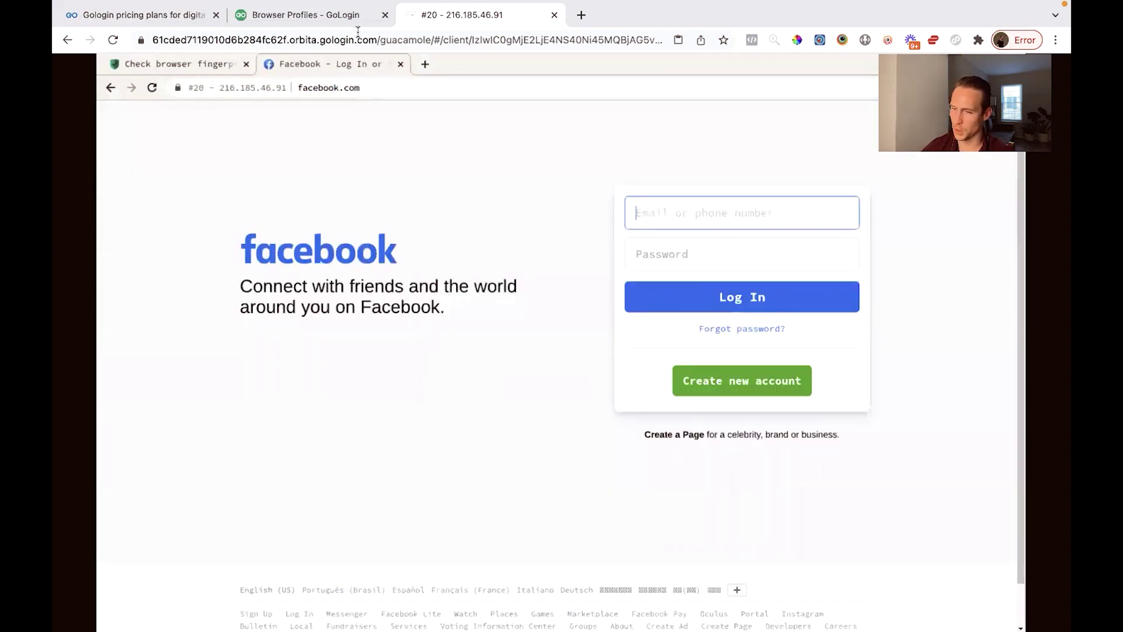
Check the profile list, then close the #20 remote session tab
{"action": "left_click", "coordinate": [338, 17]}
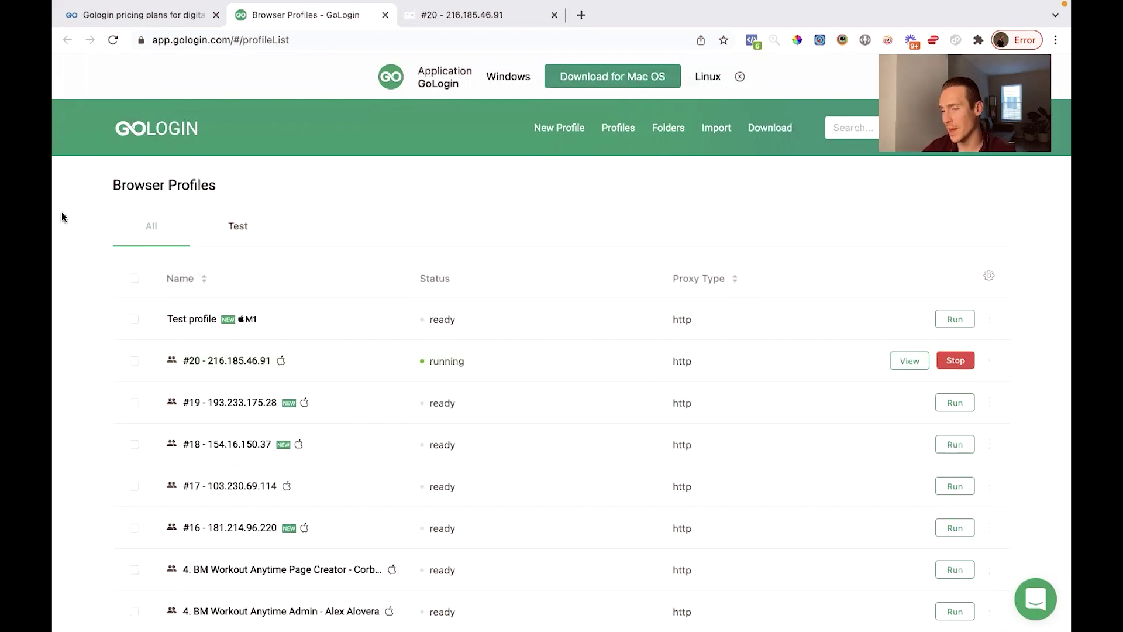
{"action": "left_click", "coordinate": [463, 17]}
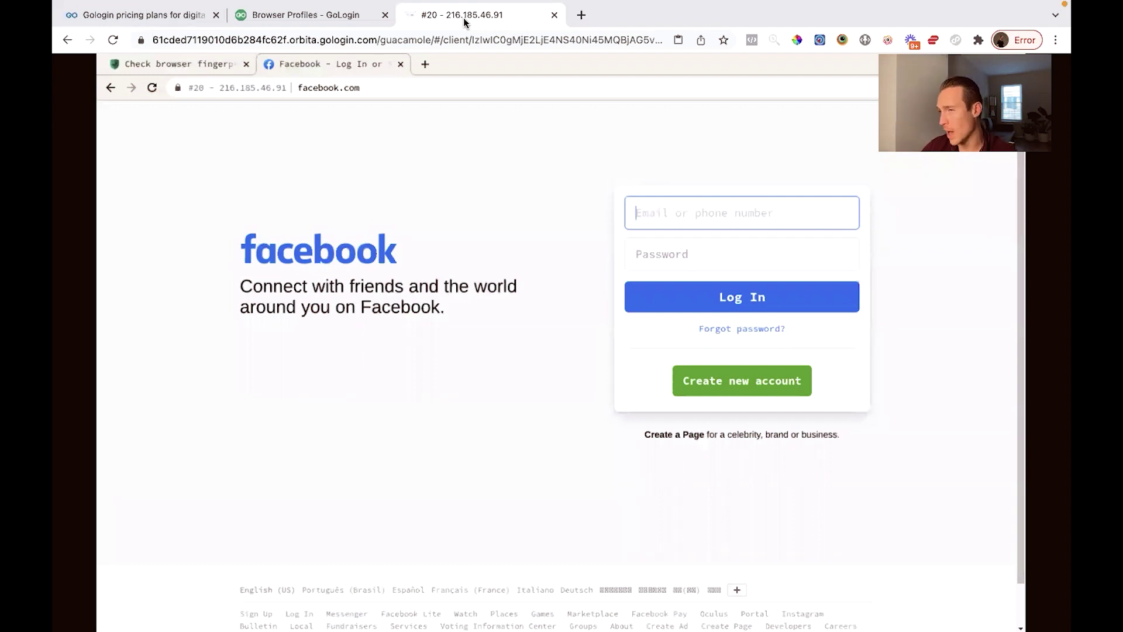
{"action": "left_click", "coordinate": [554, 15]}
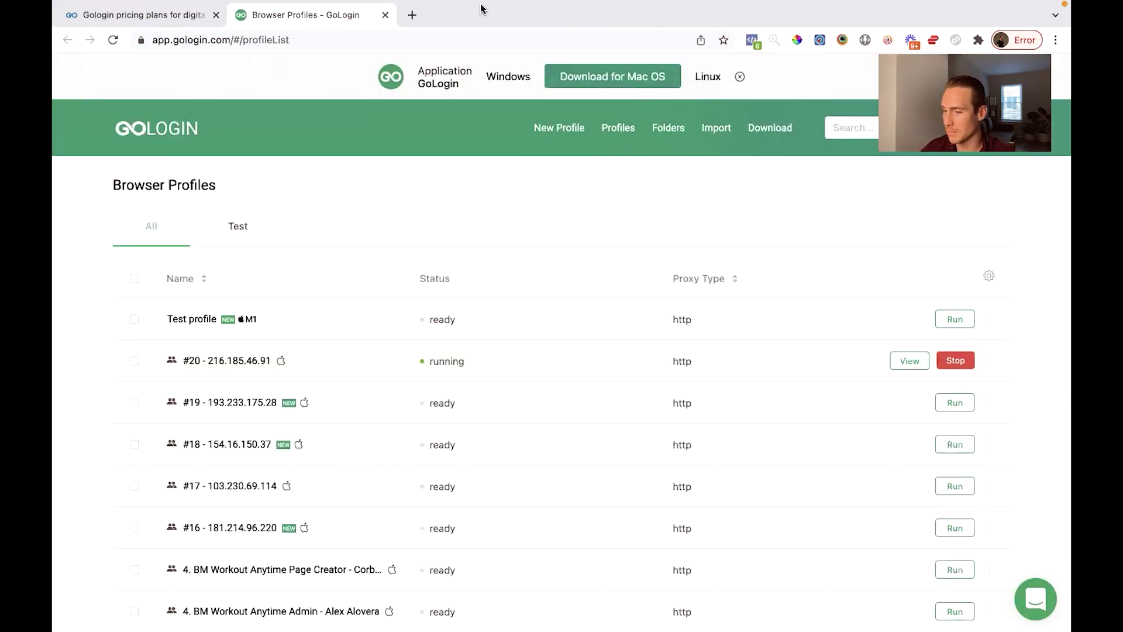
Return to the GoLogin pricing tab and scroll through the plan comparison table
{"action": "left_click", "coordinate": [156, 12]}
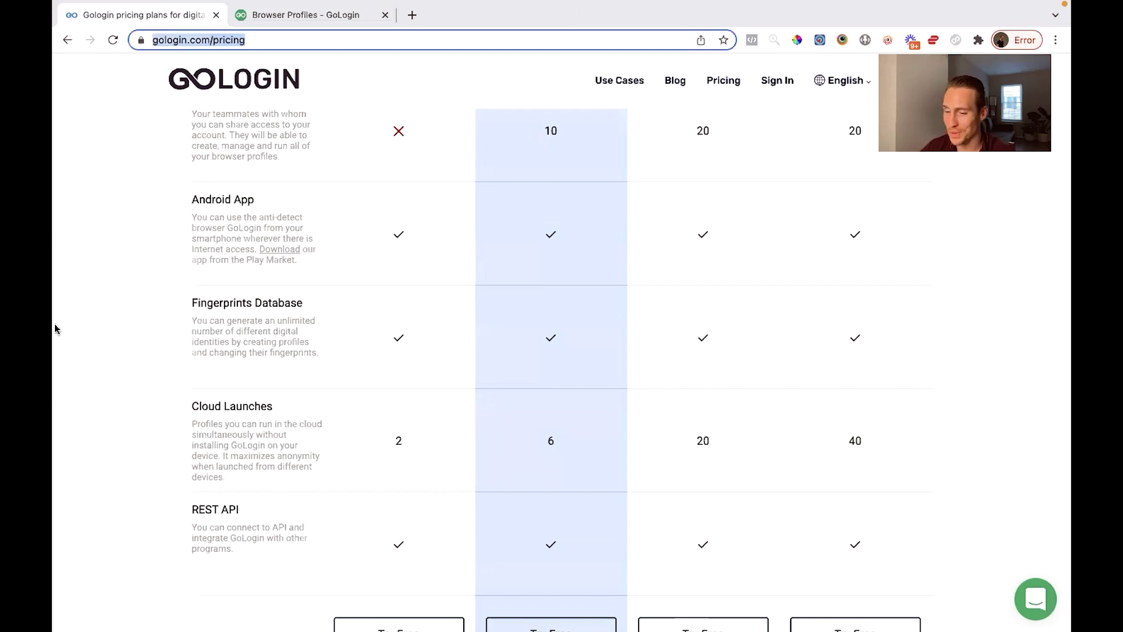
{"action": "scroll", "coordinate": [55, 326], "scroll_direction": "down", "scroll_amount": 2}
{"action": "scroll", "coordinate": [55, 325], "scroll_direction": "down", "scroll_amount": 4}
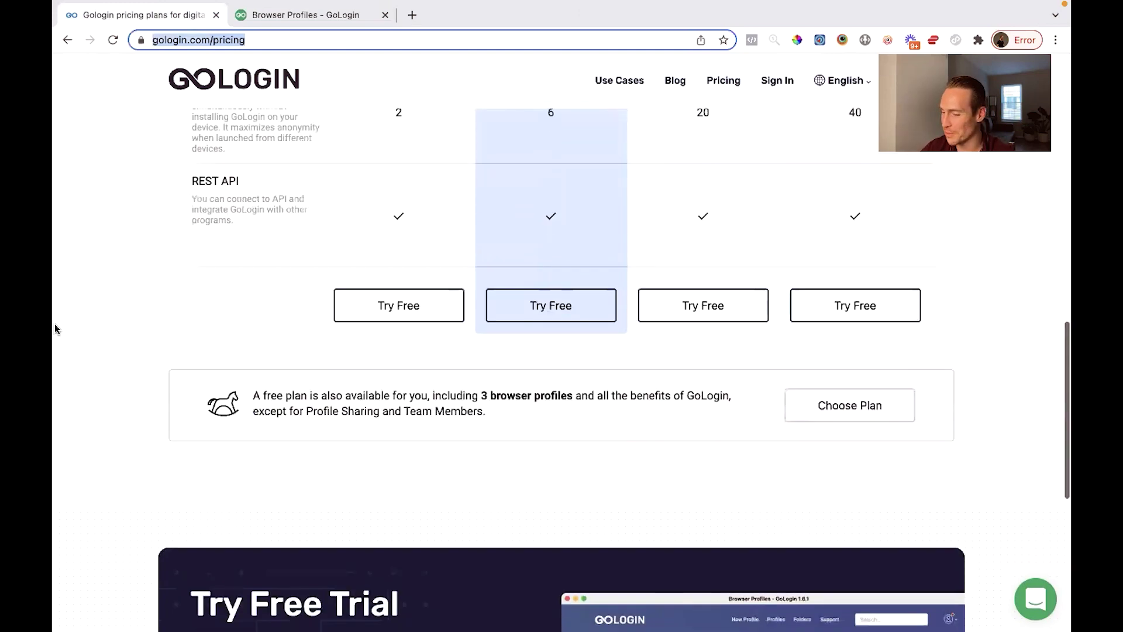
{"action": "scroll", "coordinate": [55, 326], "scroll_direction": "down", "scroll_amount": 6}
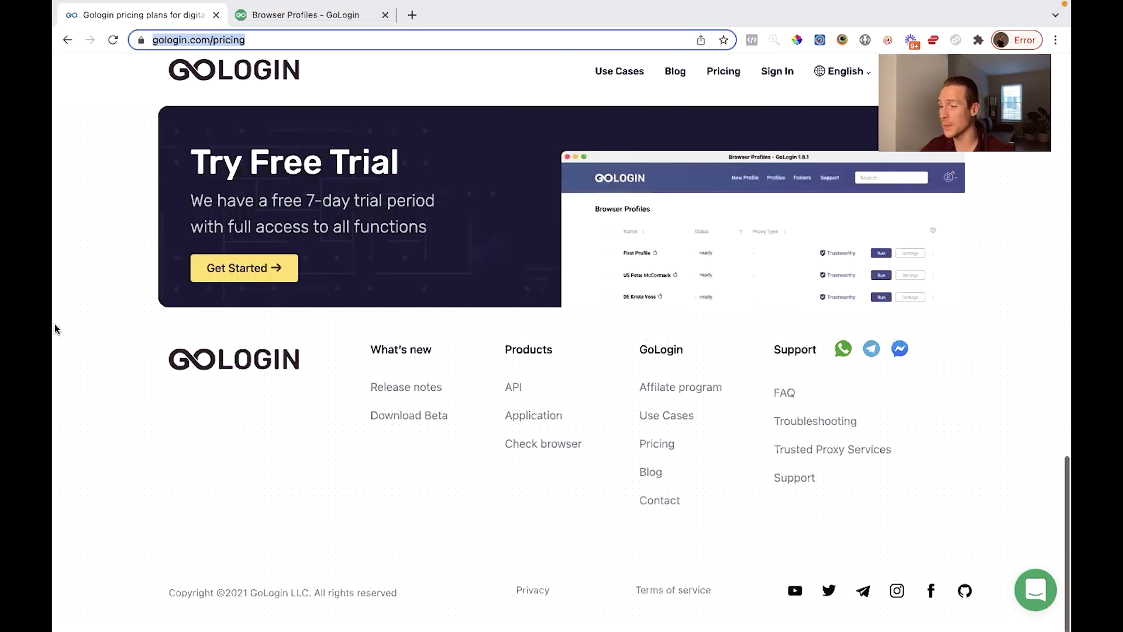
{"action": "scroll", "coordinate": [55, 328], "scroll_direction": "up", "scroll_amount": 12}
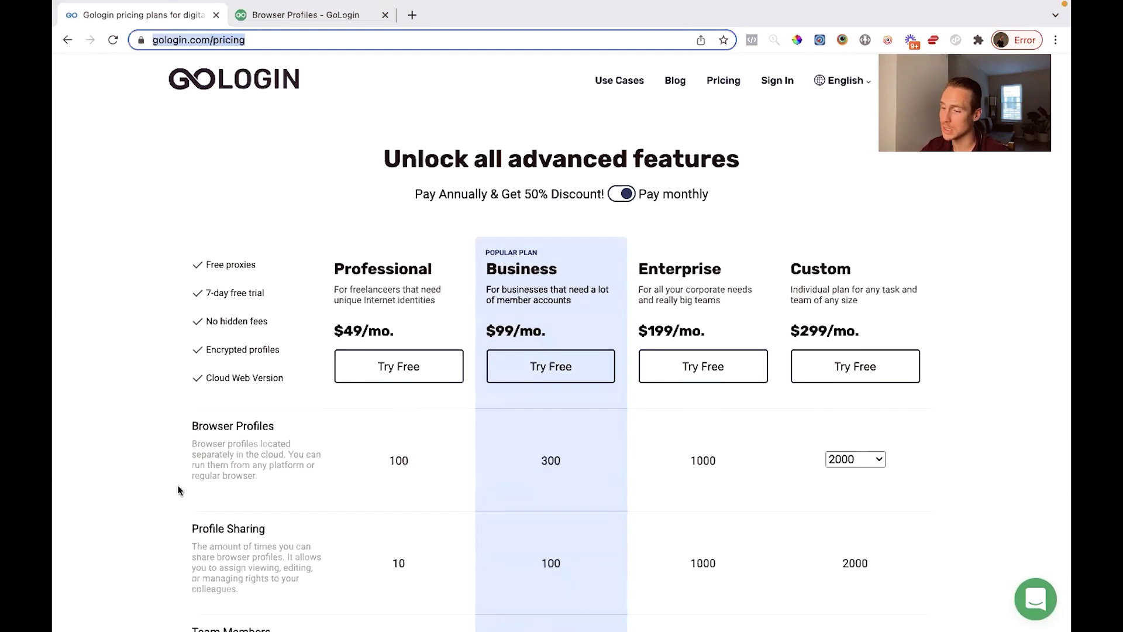
{"action": "scroll", "coordinate": [196, 523], "scroll_direction": "down", "scroll_amount": 3}
{"action": "scroll", "coordinate": [766, 328], "scroll_direction": "up", "scroll_amount": 2}
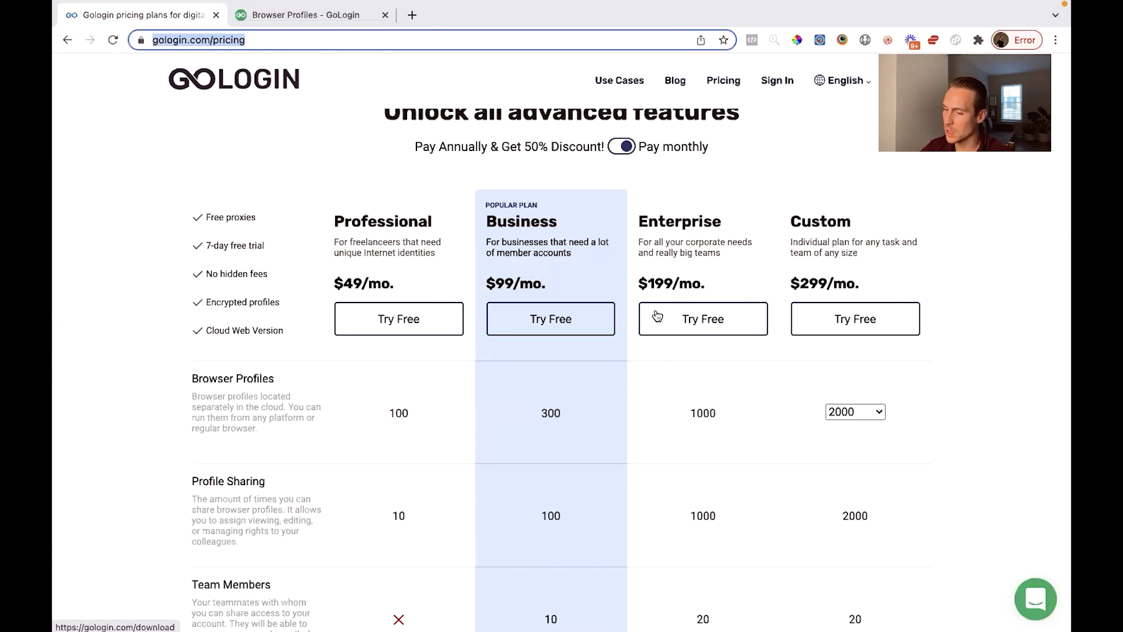
{"action": "scroll", "coordinate": [633, 277], "scroll_direction": "down", "scroll_amount": 3}
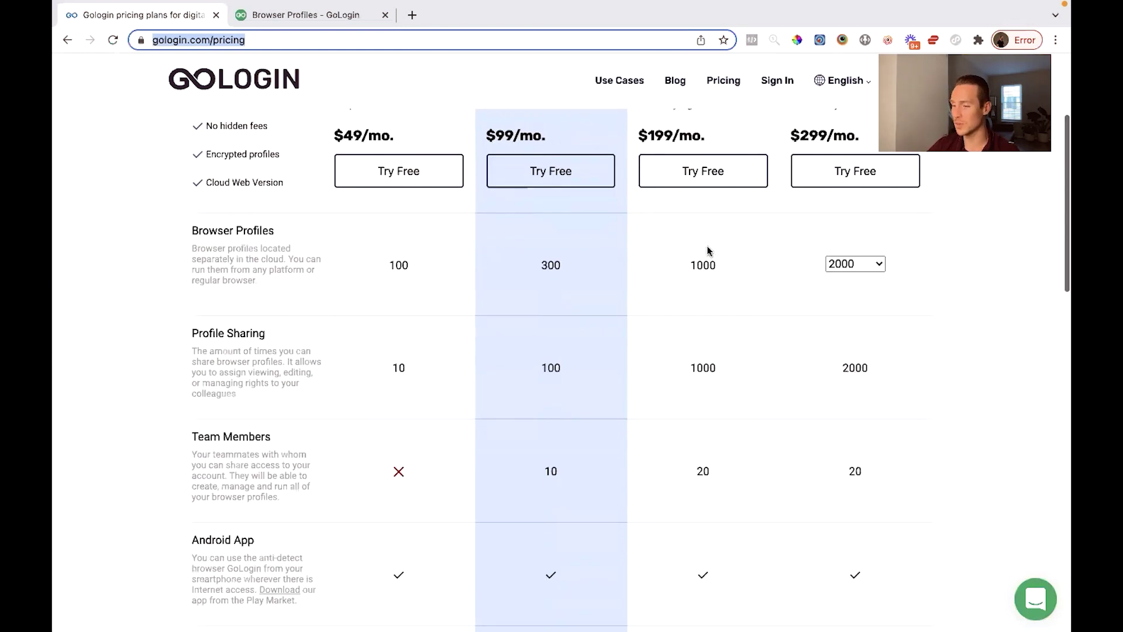
Mark Enterprise's 1000 profile-sharing and 20 team-member limits, then switch to Multilogin's pricing window
{"action": "double_click", "coordinate": [705, 368]}
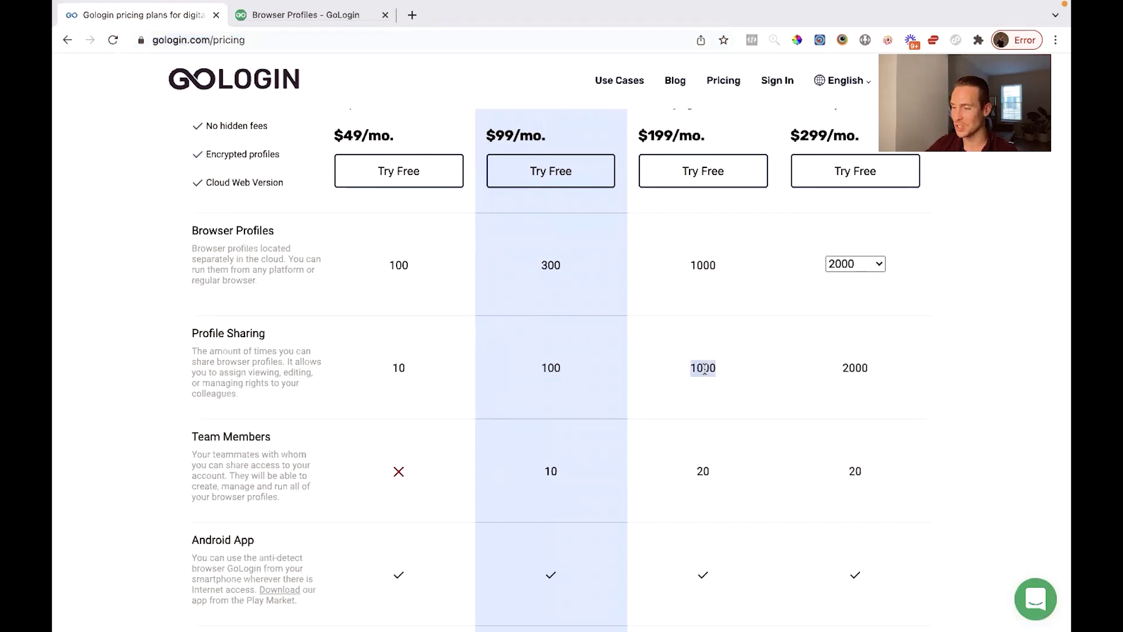
{"action": "left_click", "coordinate": [703, 455]}
{"action": "double_click", "coordinate": [703, 472]}
{"action": "key", "text": "ctrl+Left"}
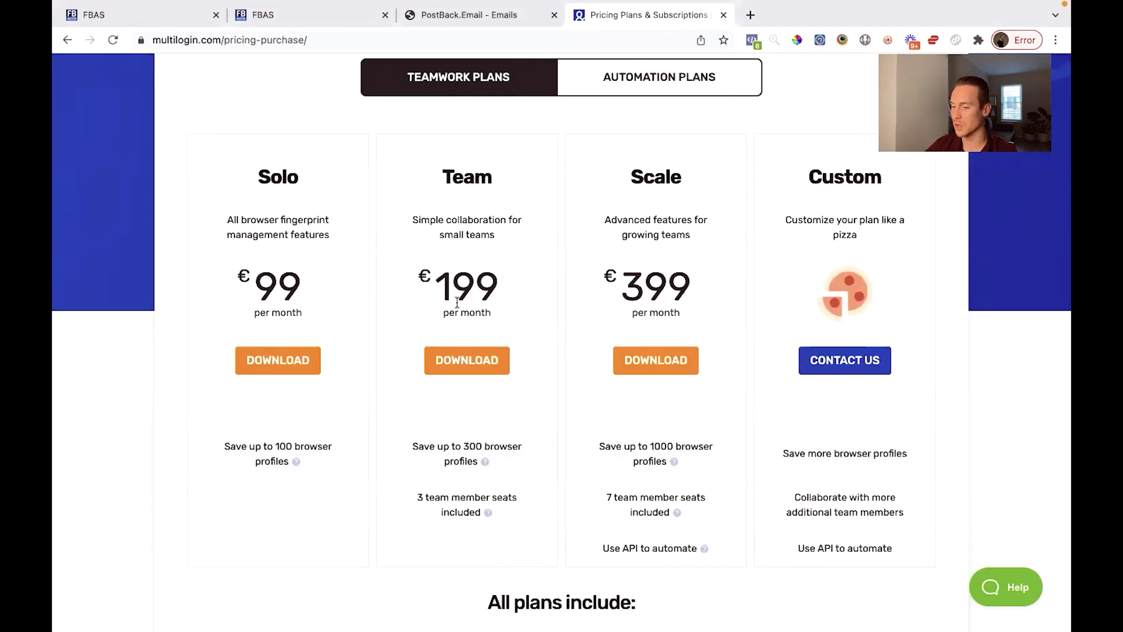
Show Multilogin prices in dollars (Solo $113, Team $226, Scale $454), then return to GoLogin pricing
{"action": "scroll", "coordinate": [456, 301], "scroll_direction": "down", "scroll_amount": 2}
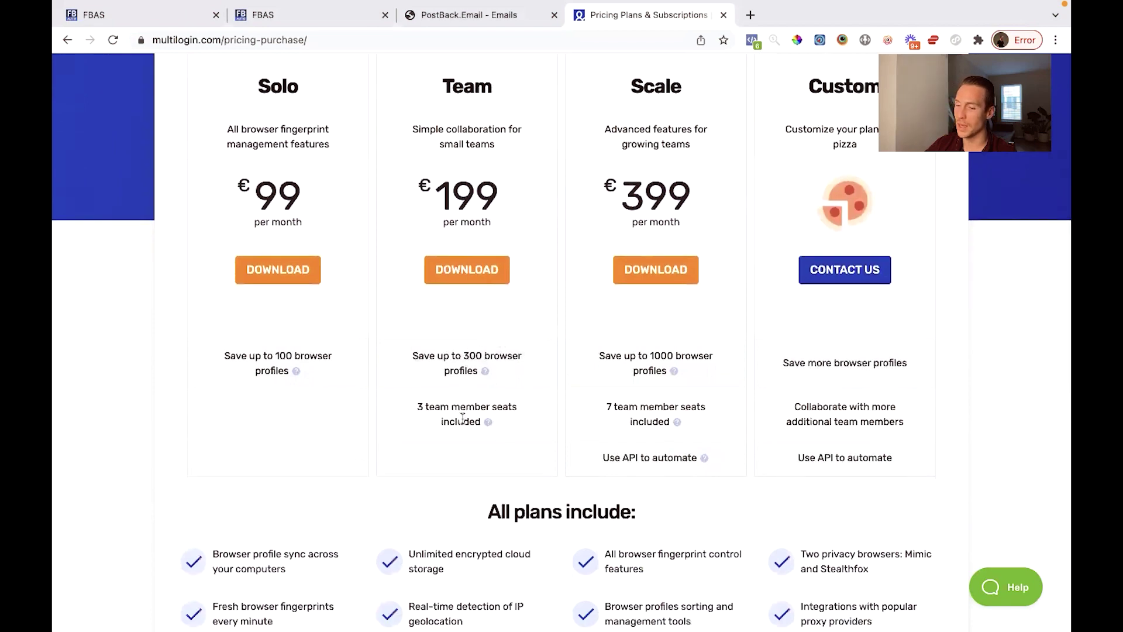
{"action": "scroll", "coordinate": [441, 289], "scroll_direction": "up", "scroll_amount": 8}
{"action": "scroll", "coordinate": [441, 288], "scroll_direction": "down", "scroll_amount": 2}
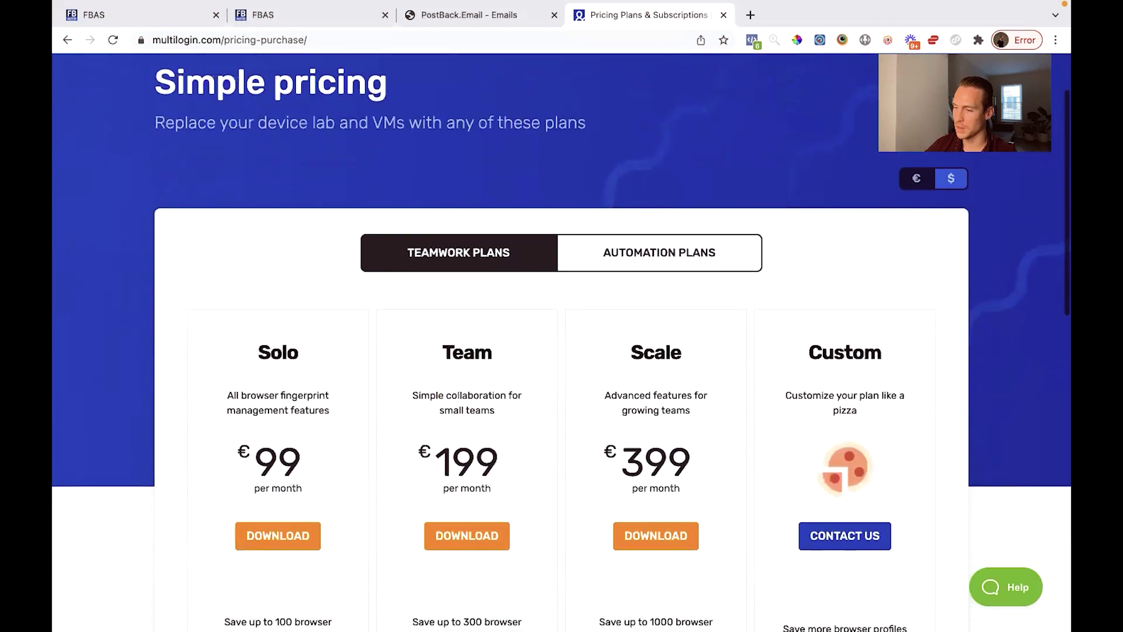
{"action": "left_click", "coordinate": [953, 180]}
{"action": "scroll", "coordinate": [556, 252], "scroll_direction": "down", "scroll_amount": 5}
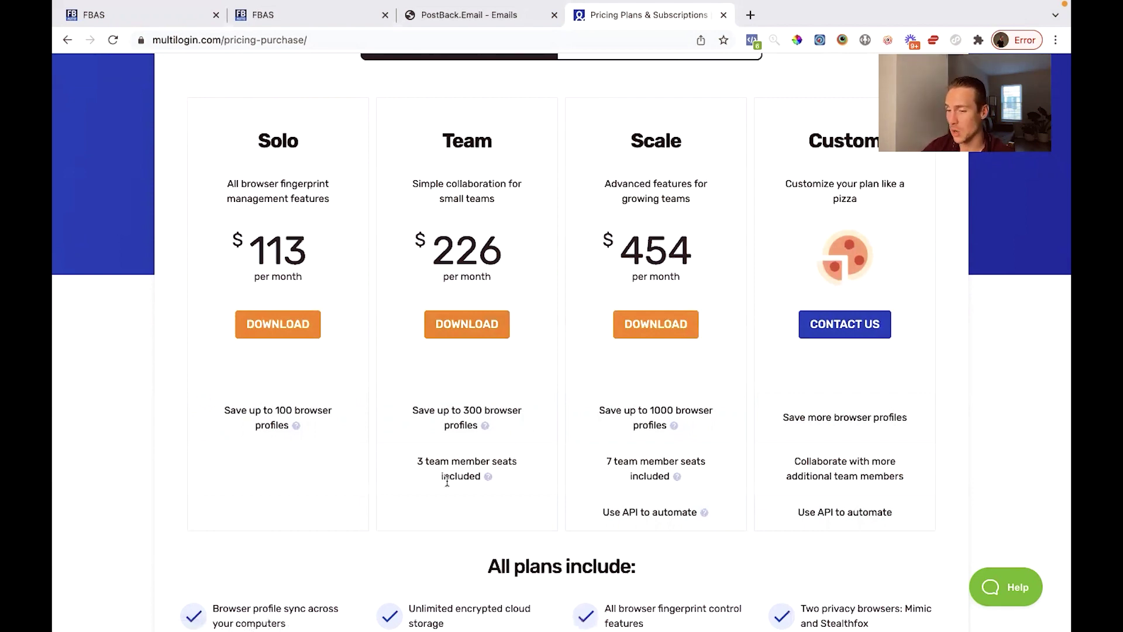
{"action": "key", "text": "ctrl+Right"}
{"action": "scroll", "coordinate": [287, 370], "scroll_direction": "up", "scroll_amount": 5}
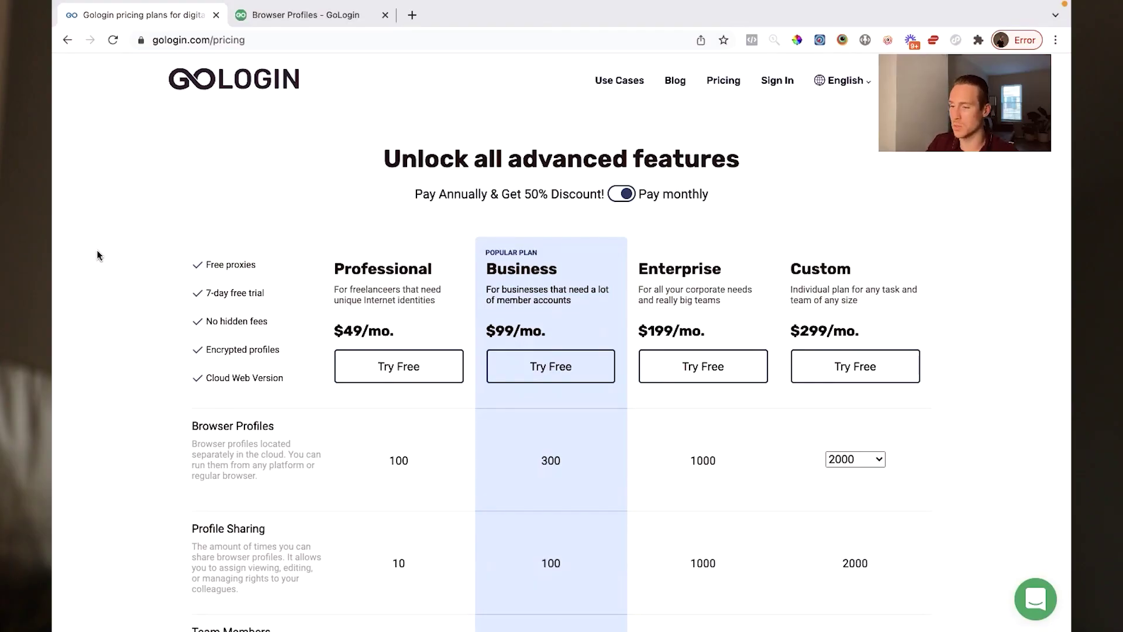
{"action": "scroll", "coordinate": [197, 382], "scroll_direction": "down", "scroll_amount": 8}
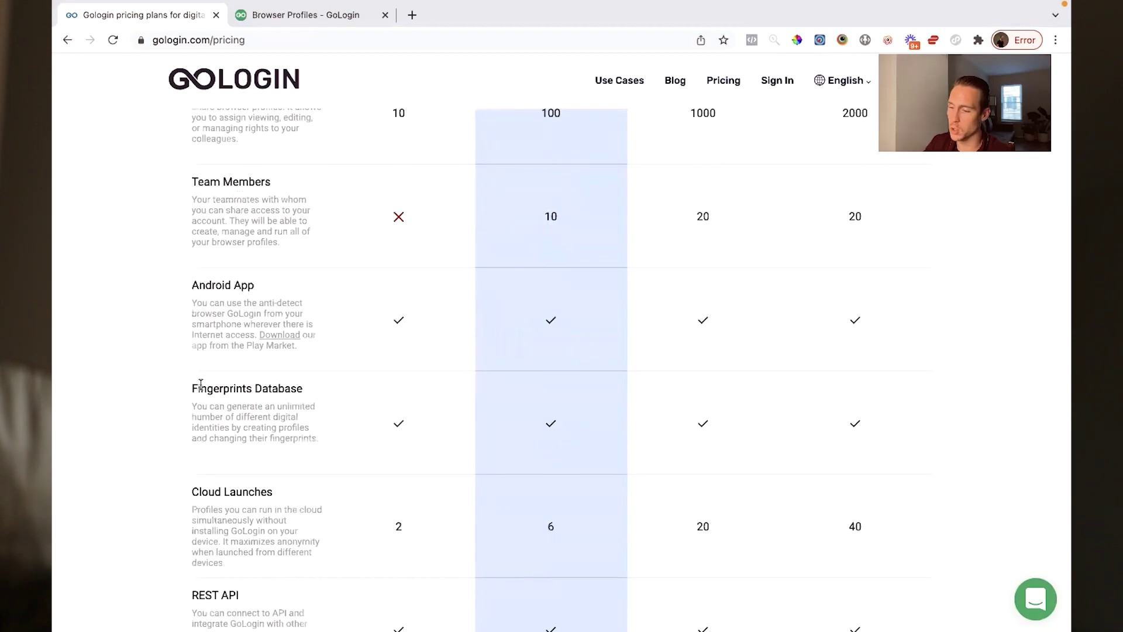
{"action": "scroll", "coordinate": [201, 386], "scroll_direction": "down", "scroll_amount": 6}
{"action": "scroll", "coordinate": [202, 389], "scroll_direction": "up", "scroll_amount": 14}
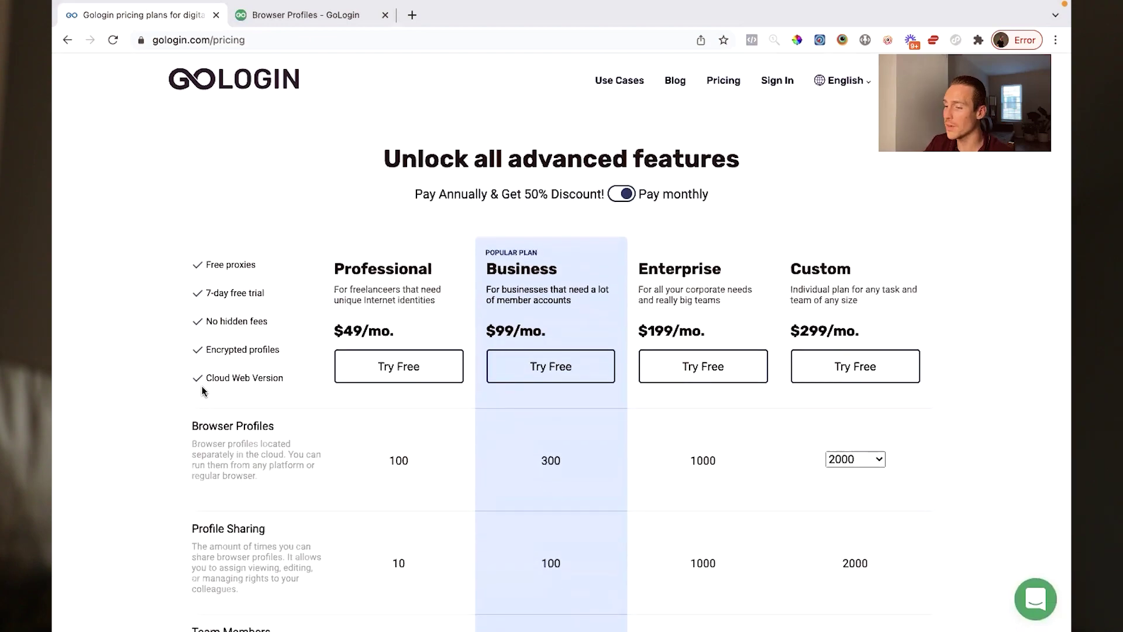